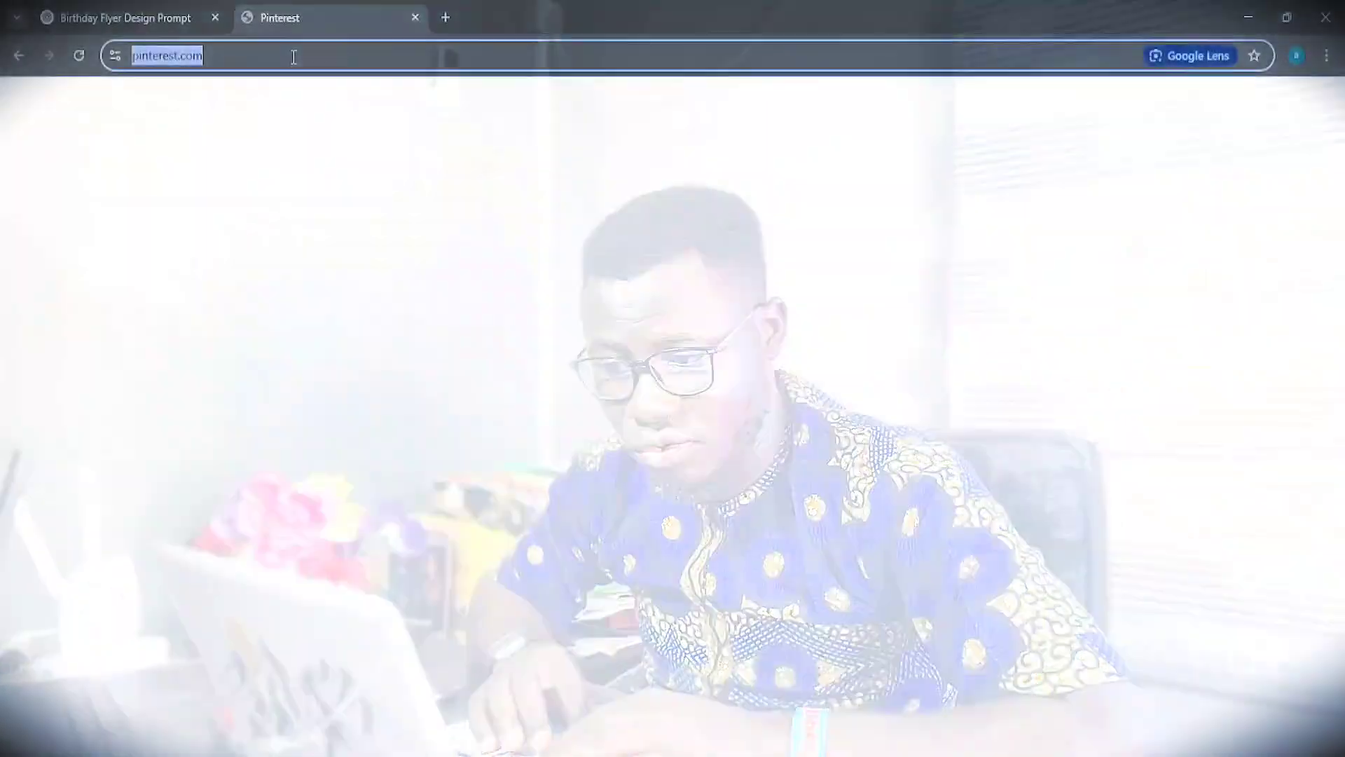
Load the Pinterest website and scroll through its home feed.
click(294, 57)
key(Return)
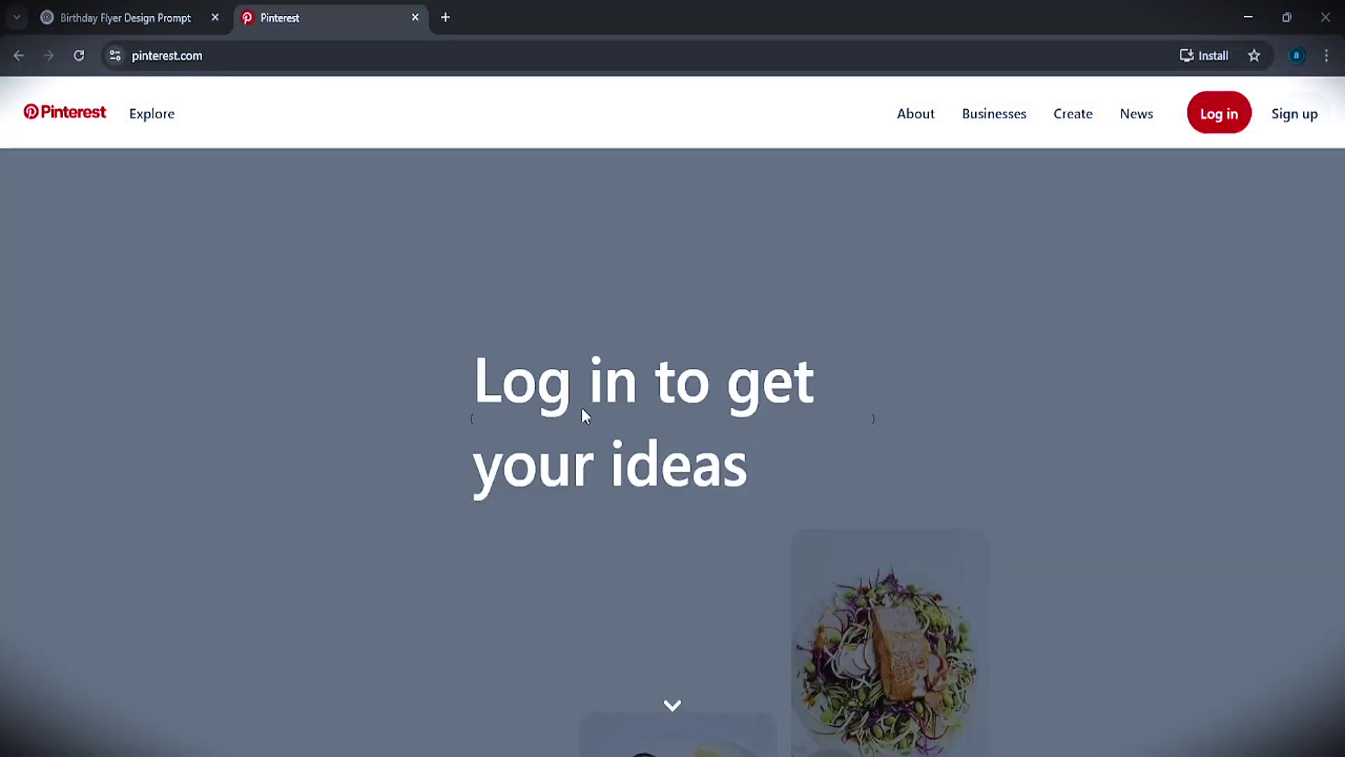
scroll(720, 592, down, 5)
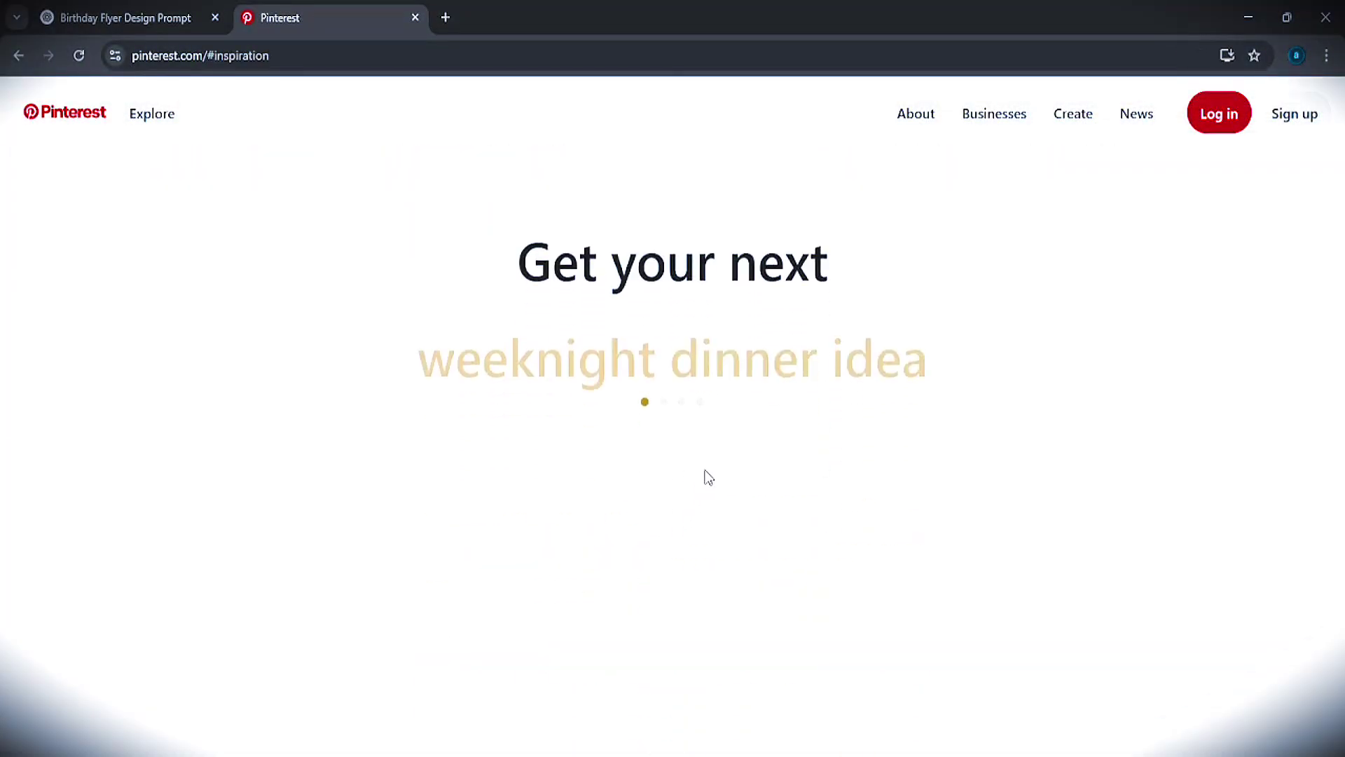
scroll(707, 476, down, 5)
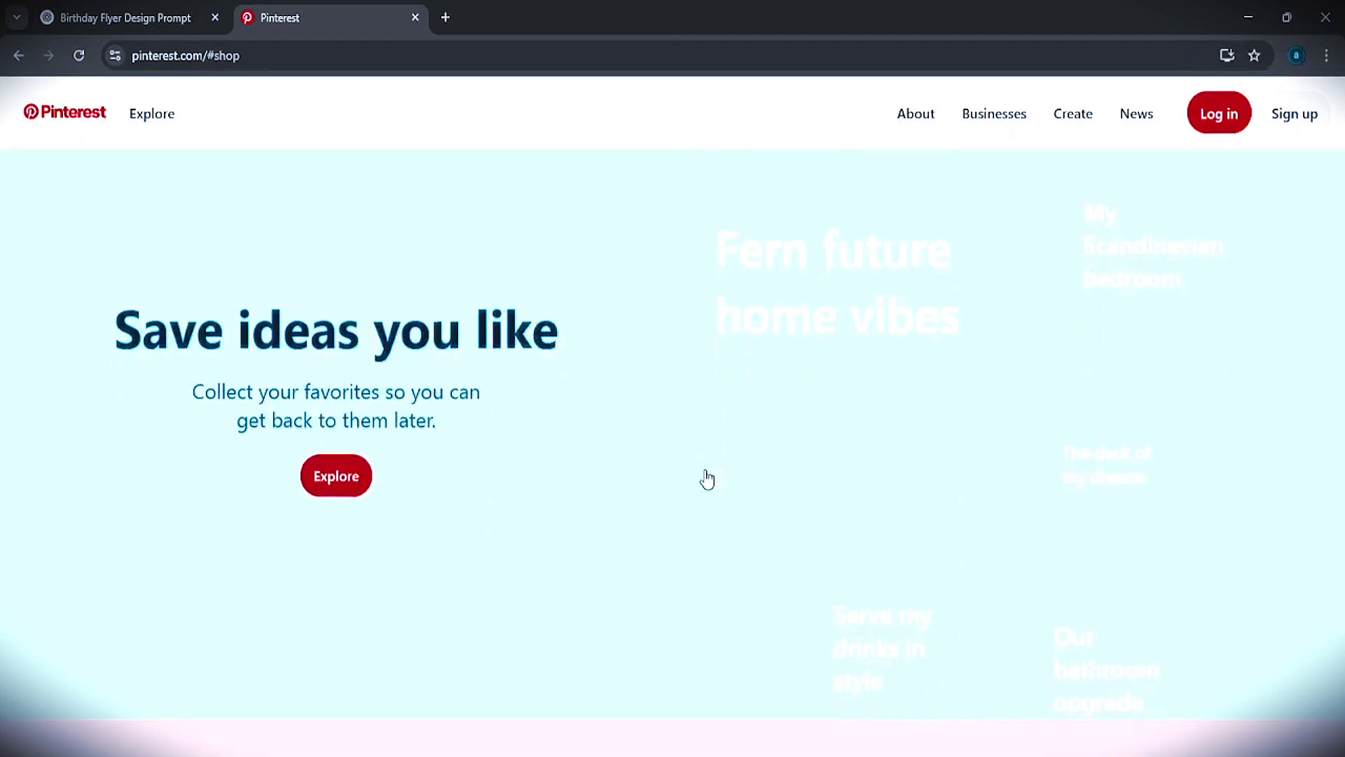
scroll(706, 474, up, 3)
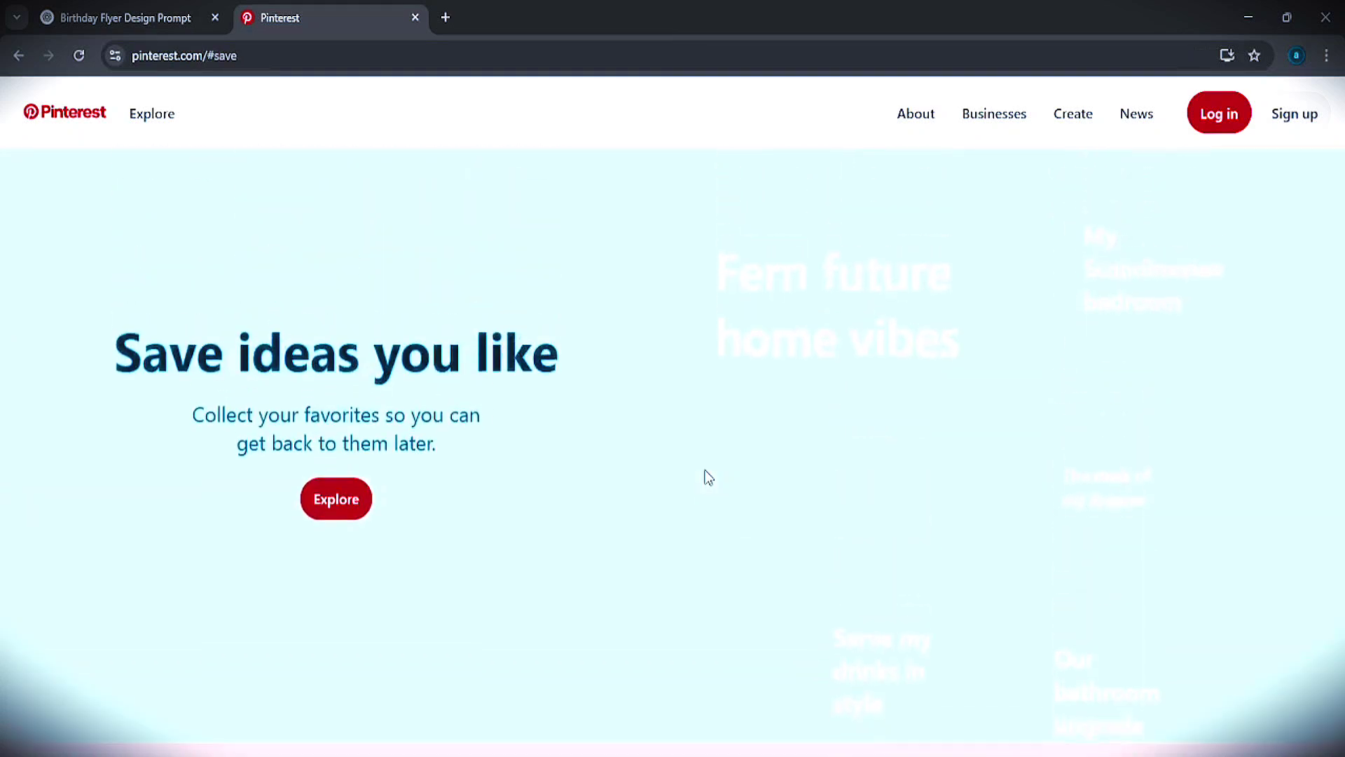
Search Pinterest for 'birthday design flyer' and browse the resulting pins.
click(142, 120)
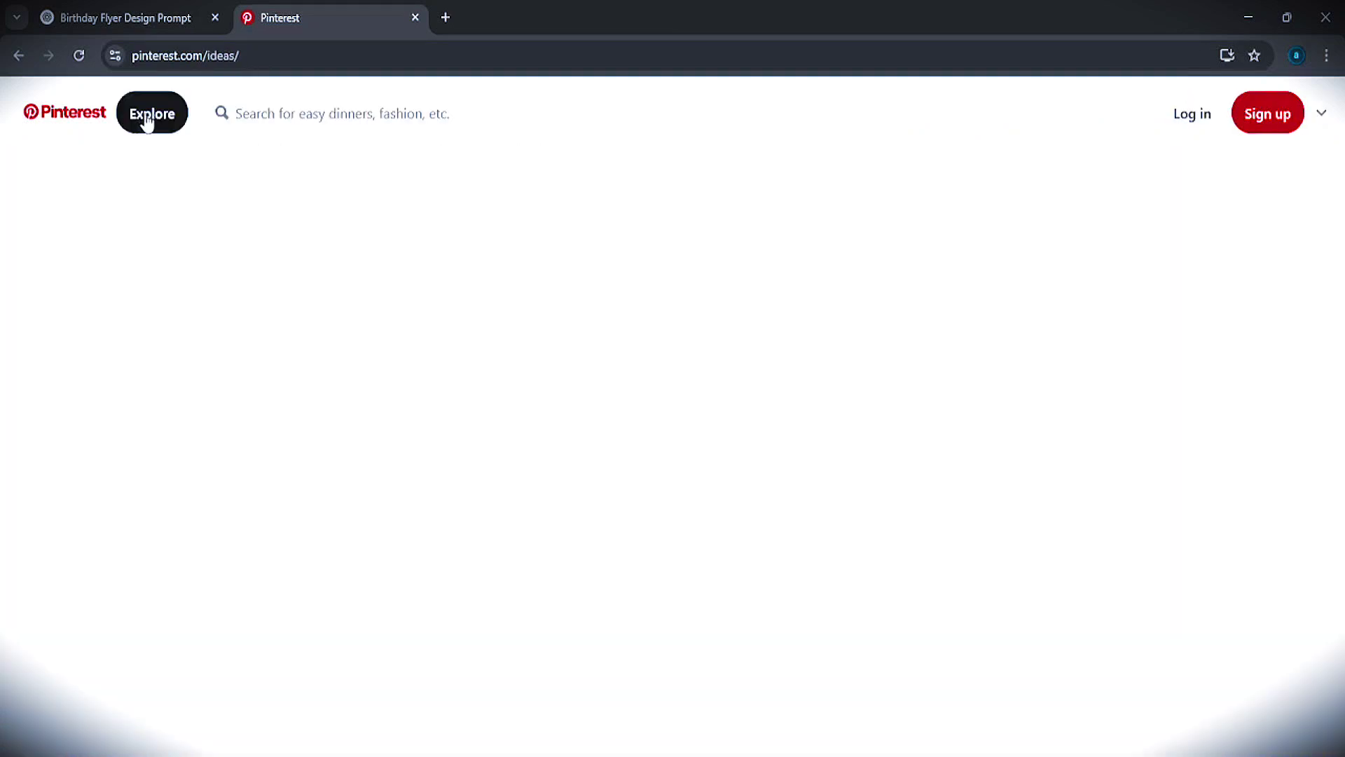
click(534, 118)
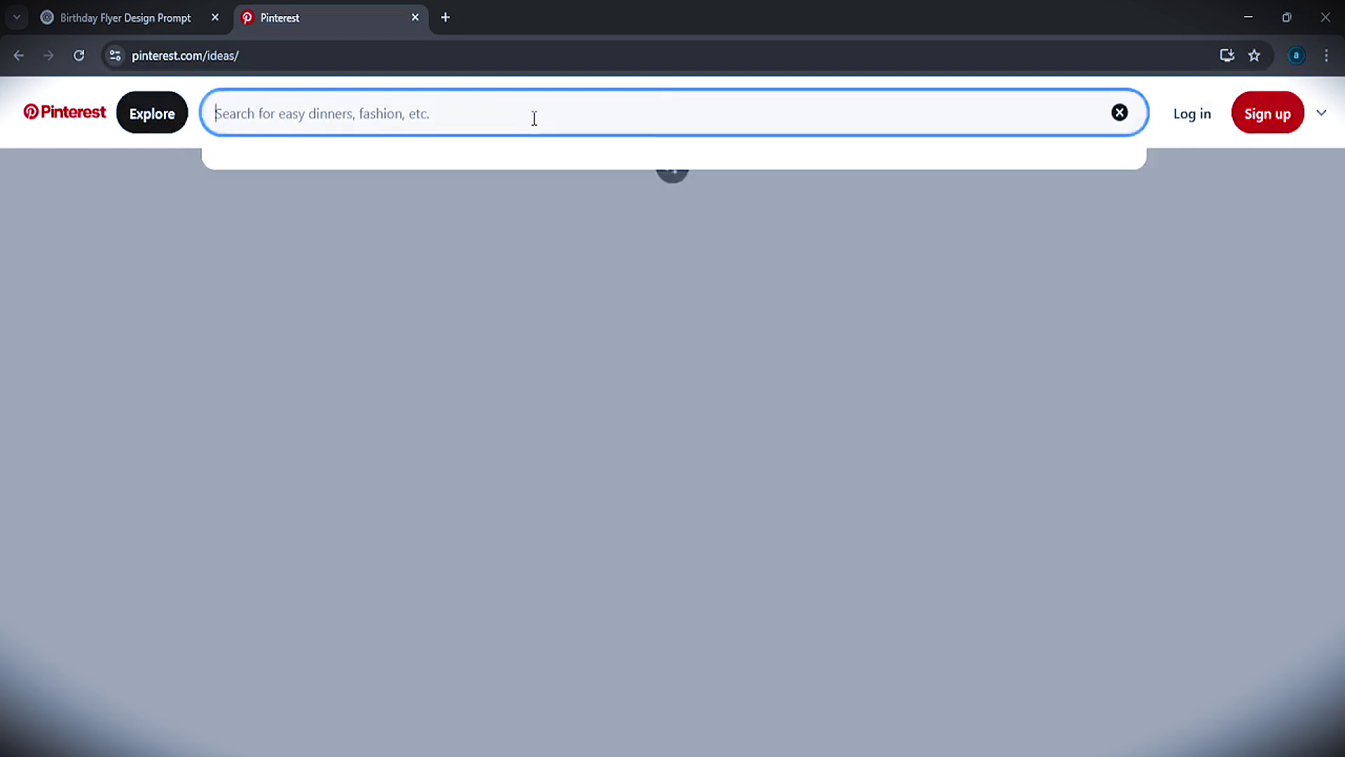
text(bir)
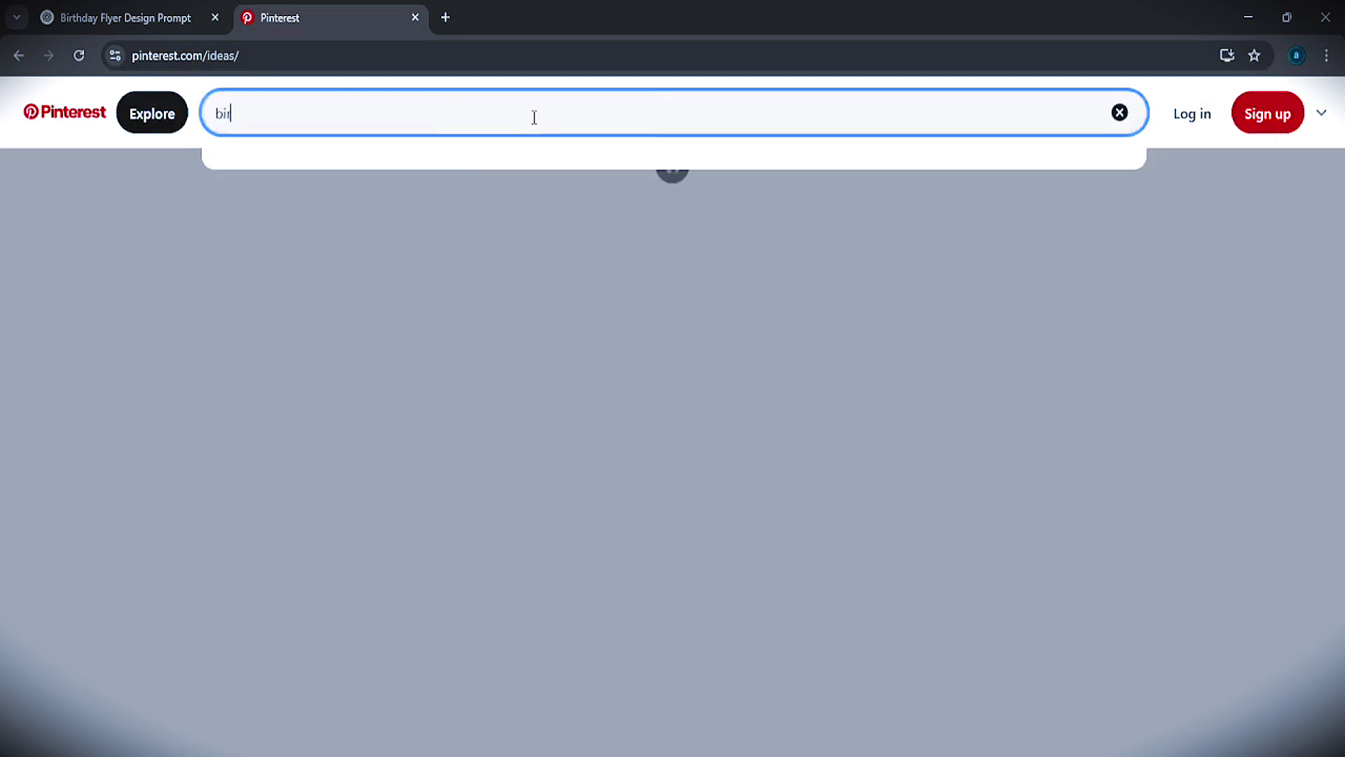
text(thday design)
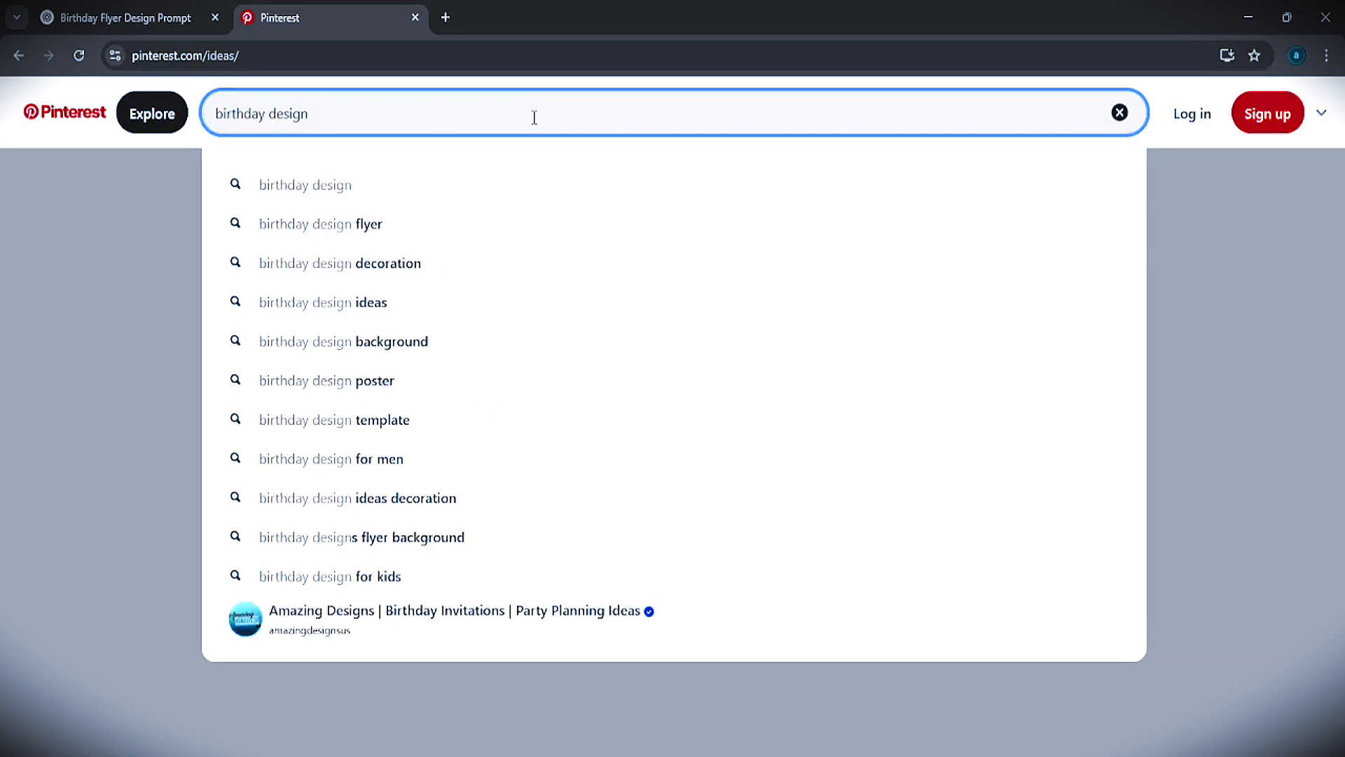
click(393, 225)
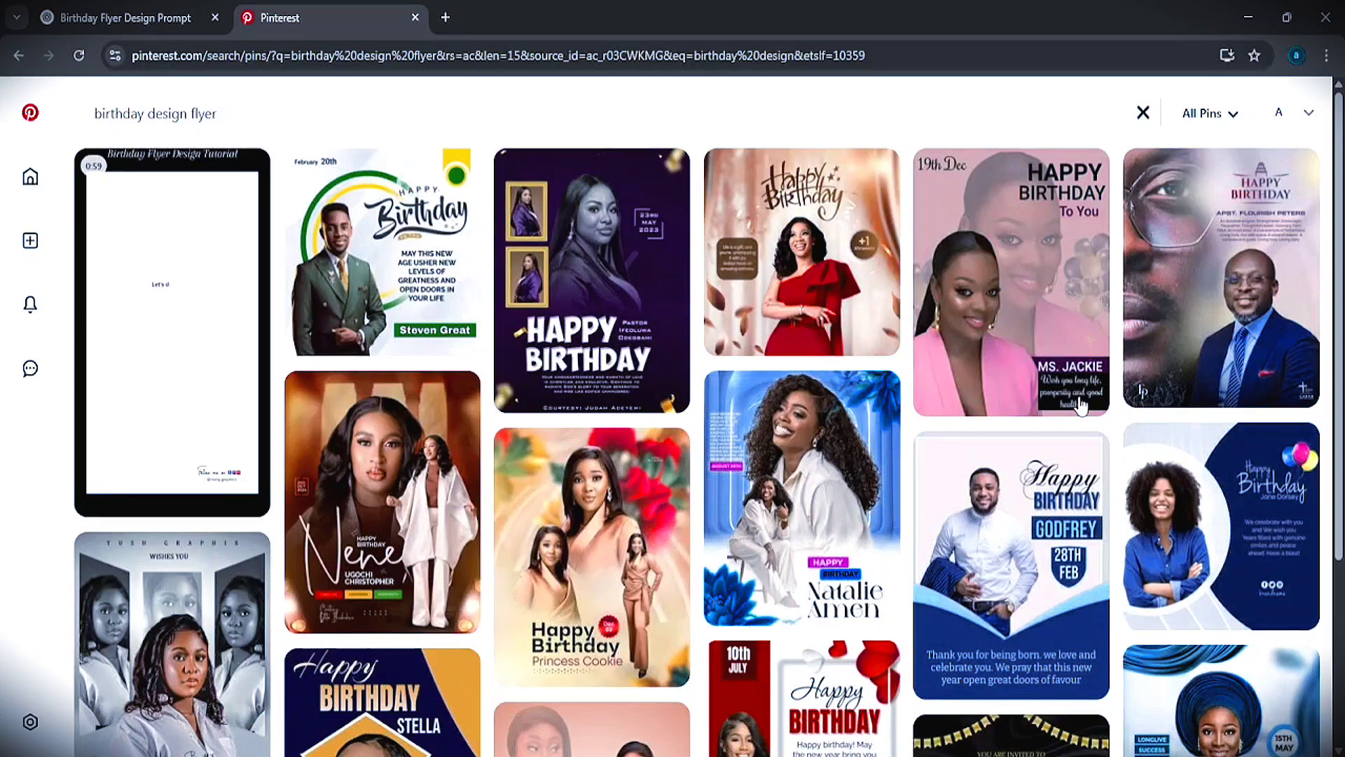
scroll(617, 448, down, 3)
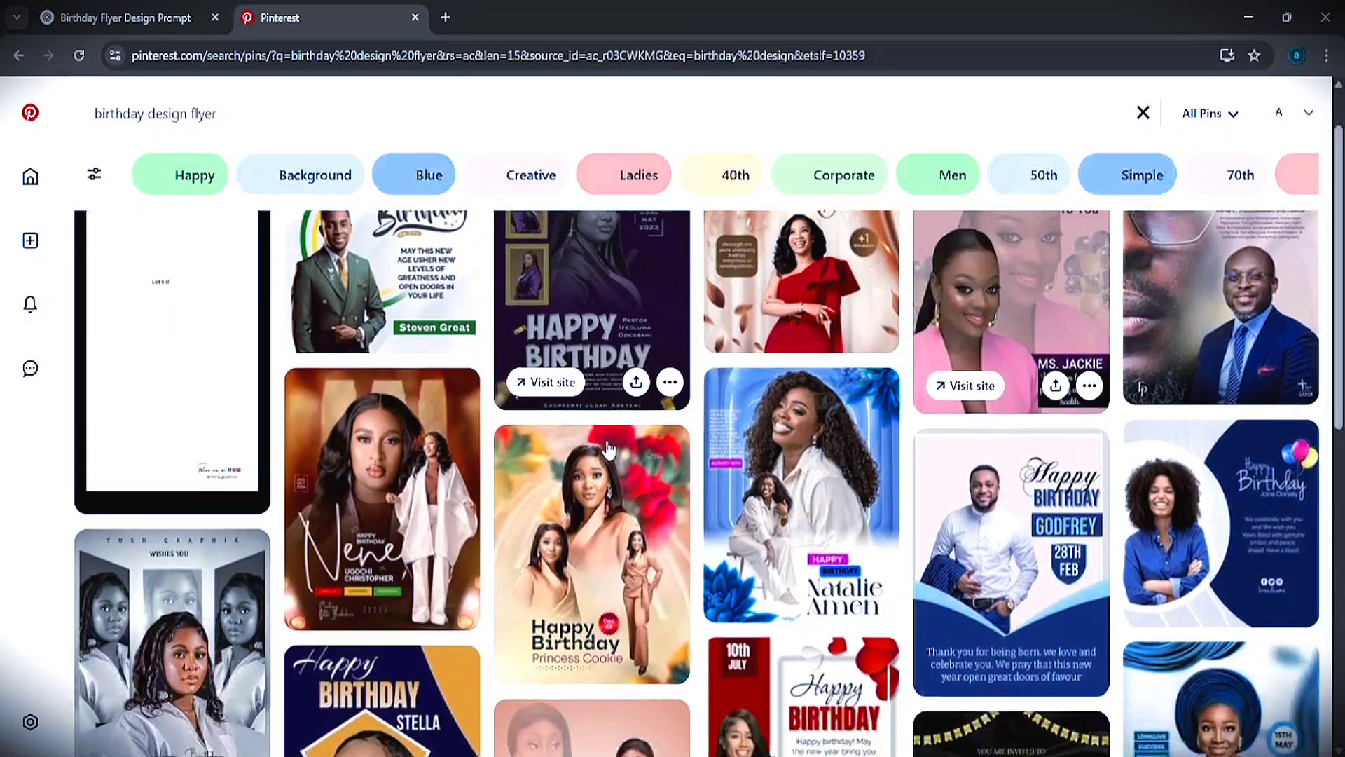
scroll(608, 448, down, 3)
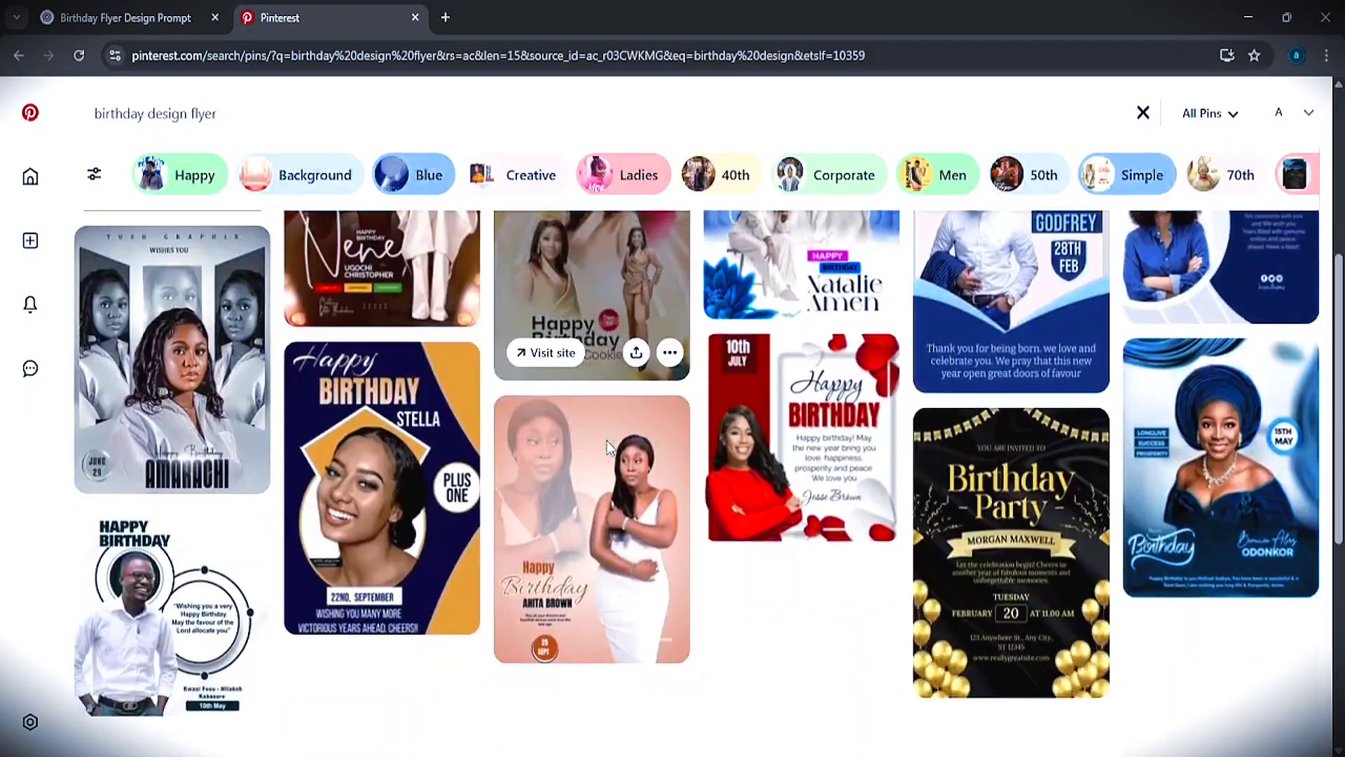
scroll(606, 447, up, 3)
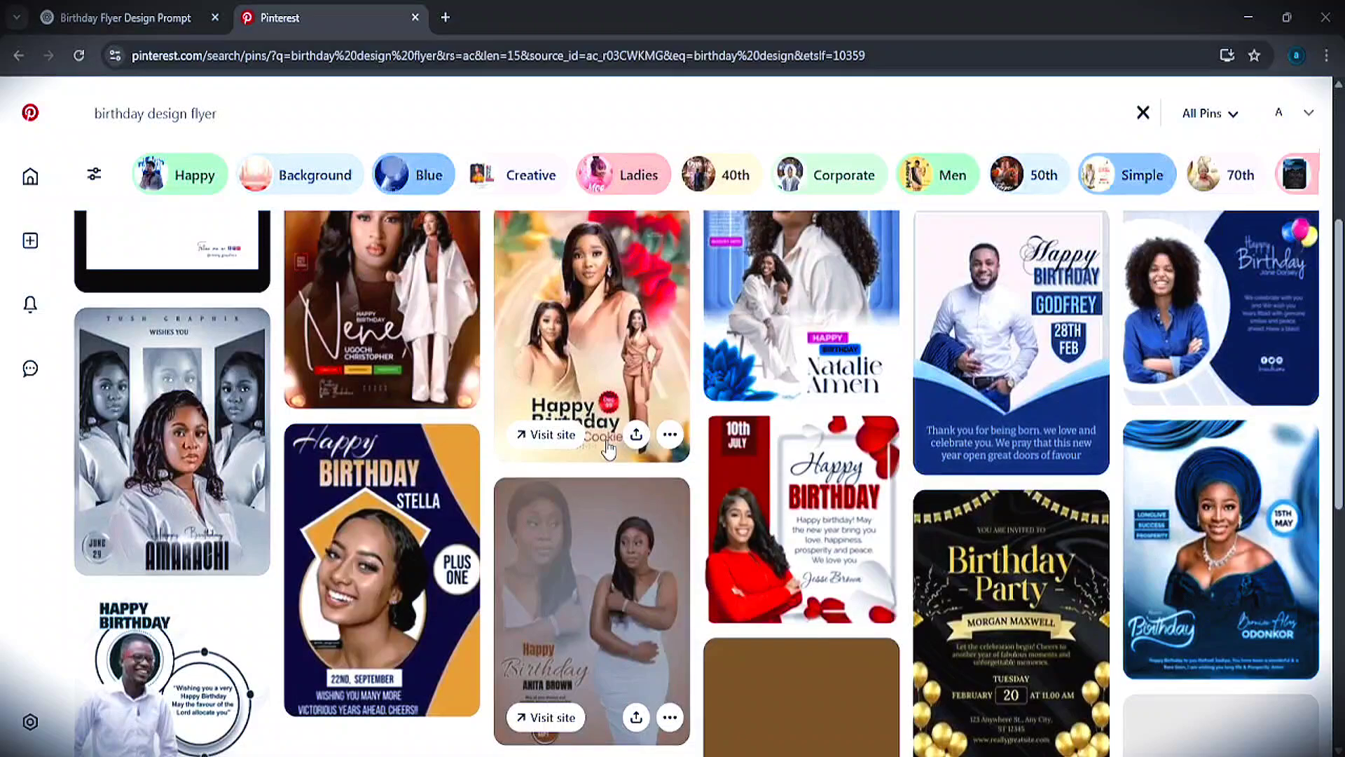
scroll(607, 440, up, 1)
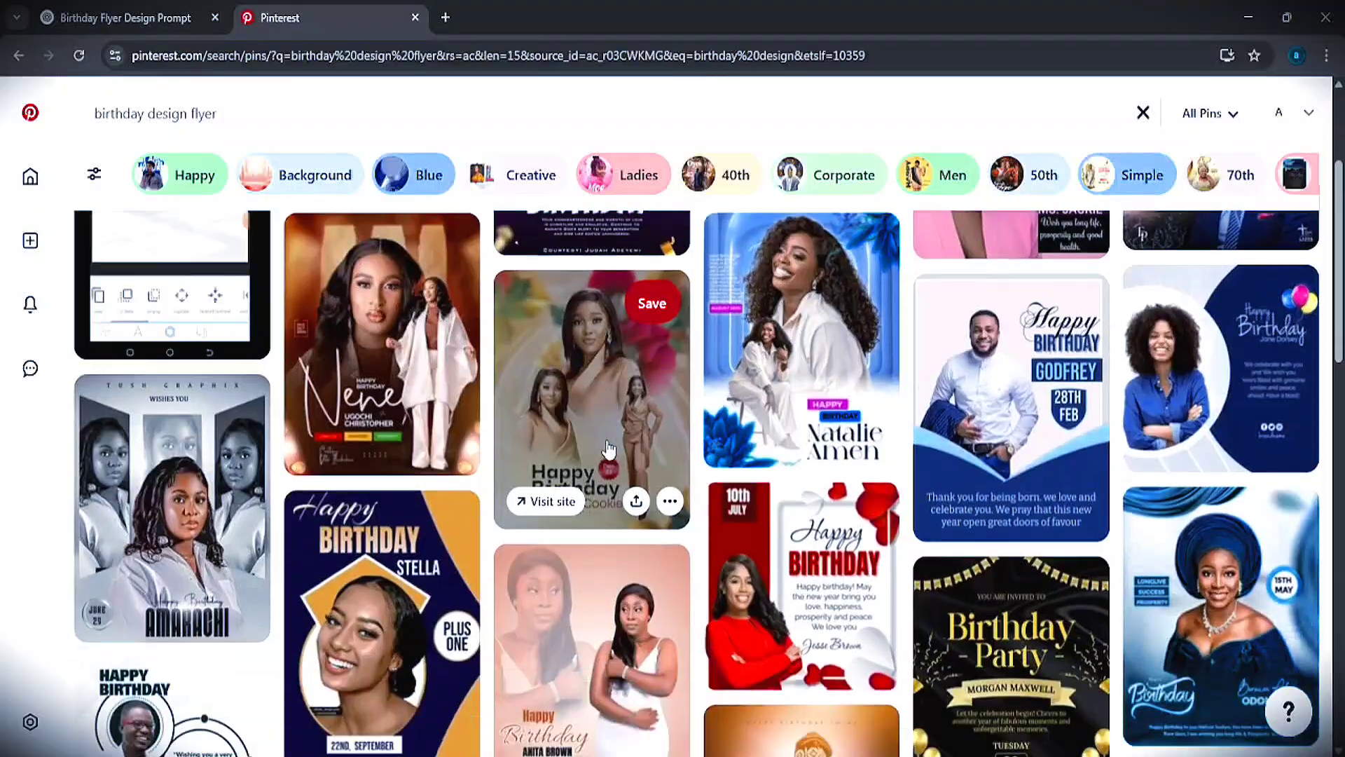
scroll(609, 449, down, 1)
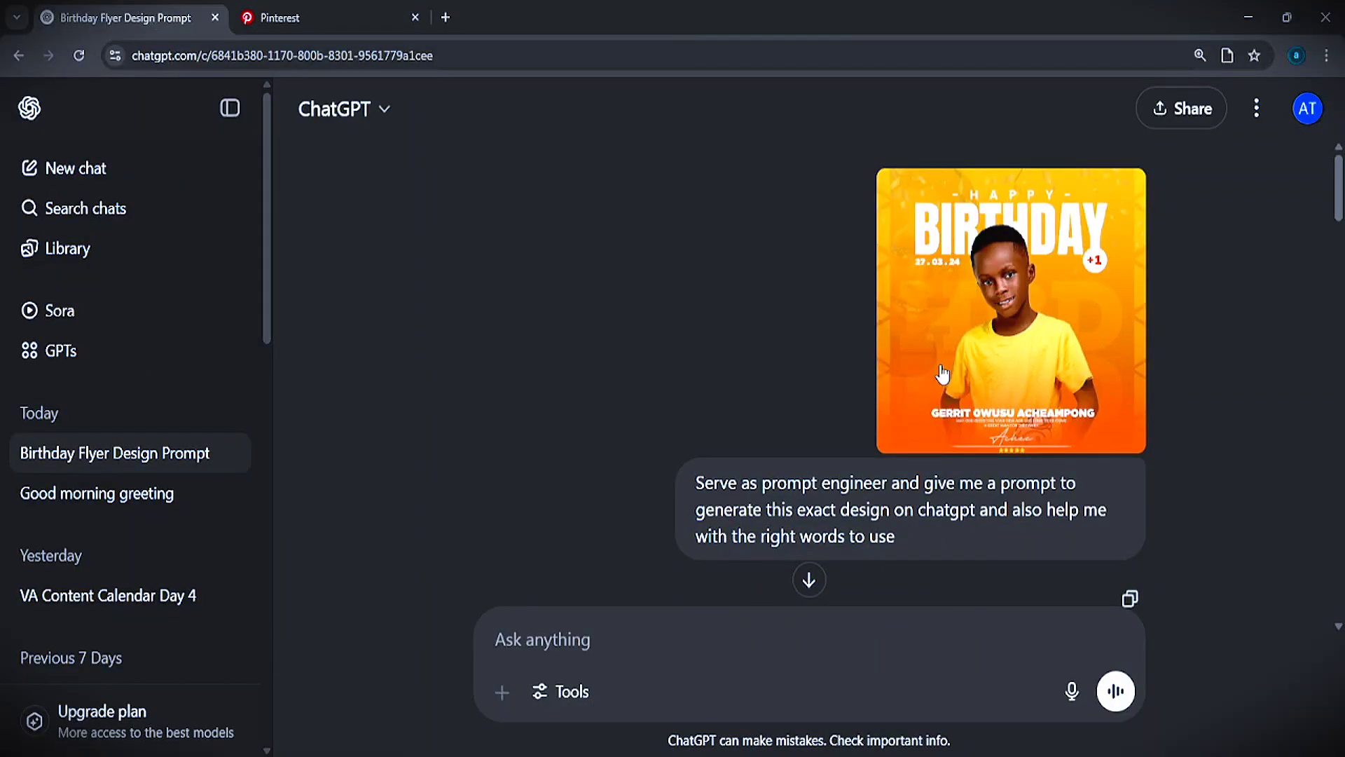
click(994, 389)
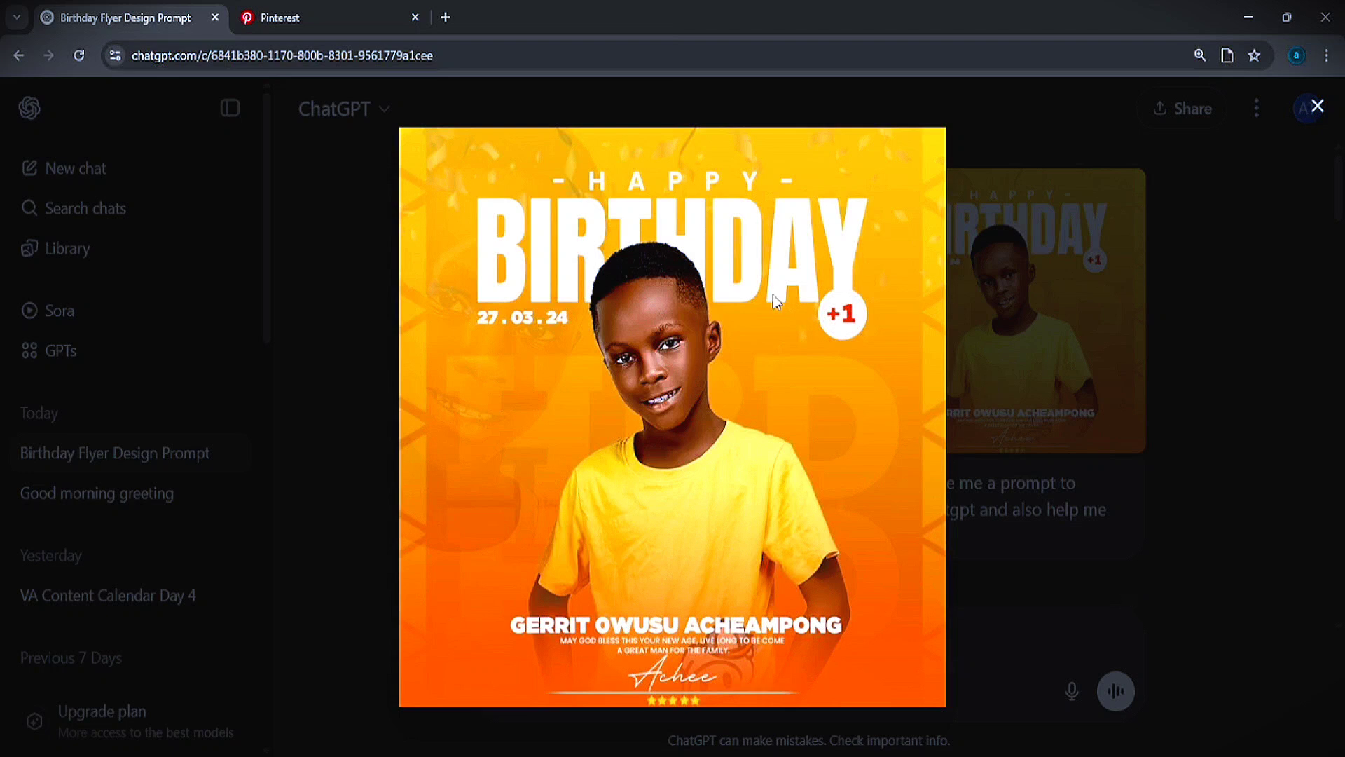
click(1146, 418)
mouse_move(505, 694)
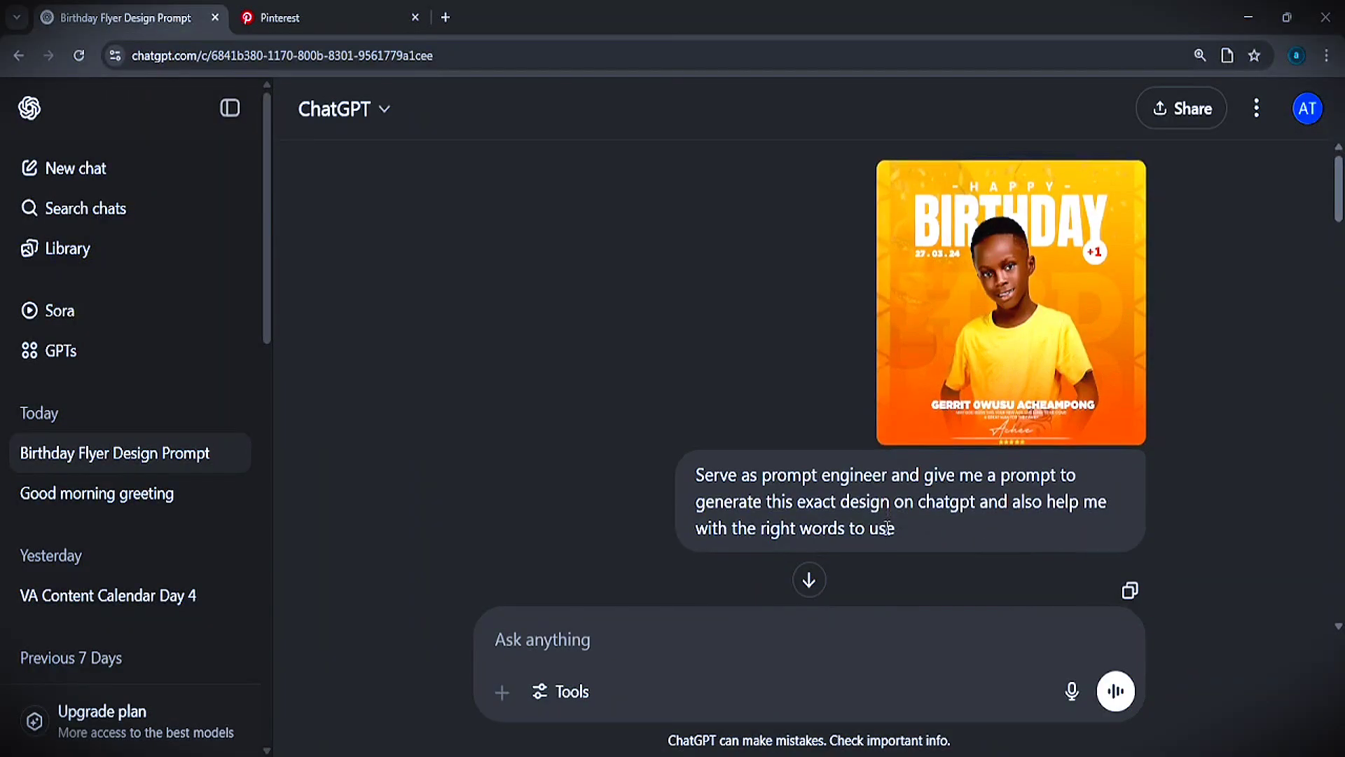
Scroll through ChatGPT's reply to review the image-generation prompt and the top, middle and bottom flyer text.
scroll(887, 527, down, 1)
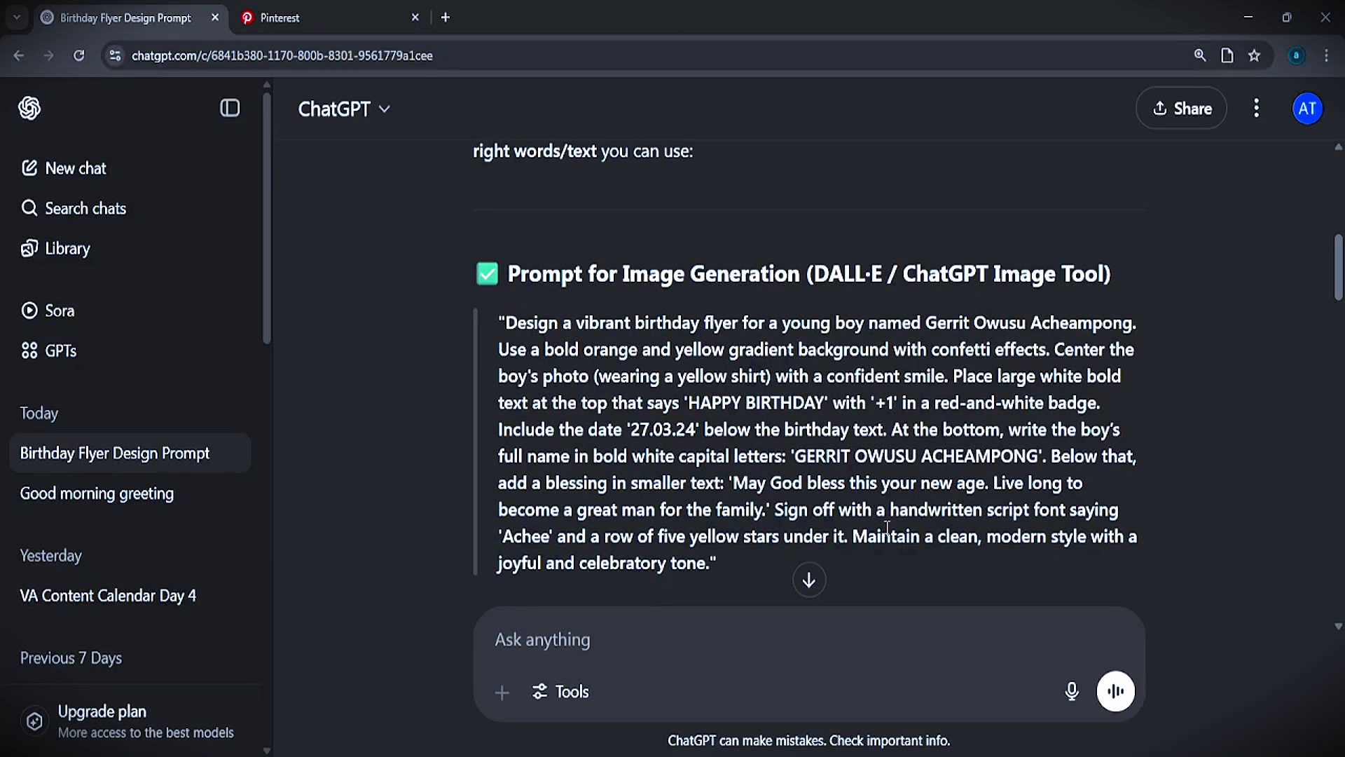
scroll(853, 496, down, 1)
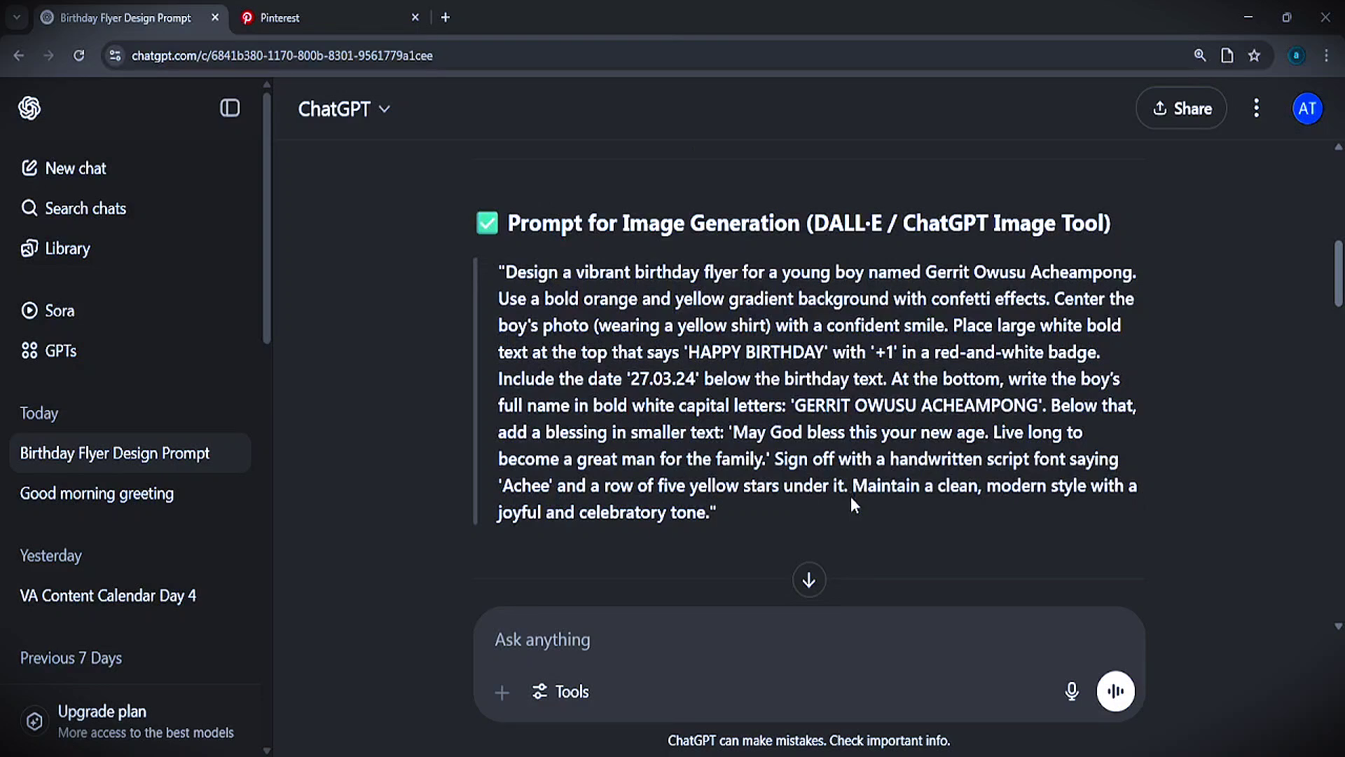
scroll(850, 496, up, 5)
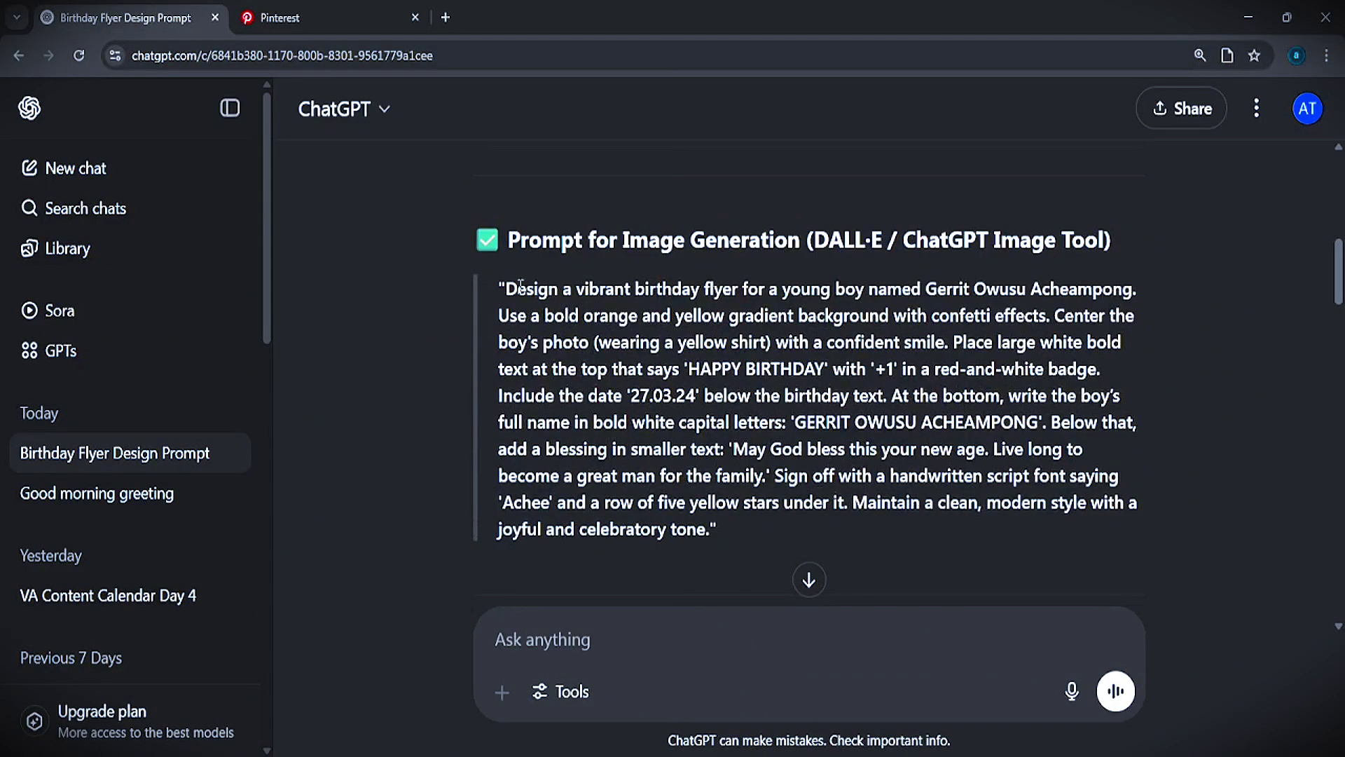
scroll(653, 374, down, 15)
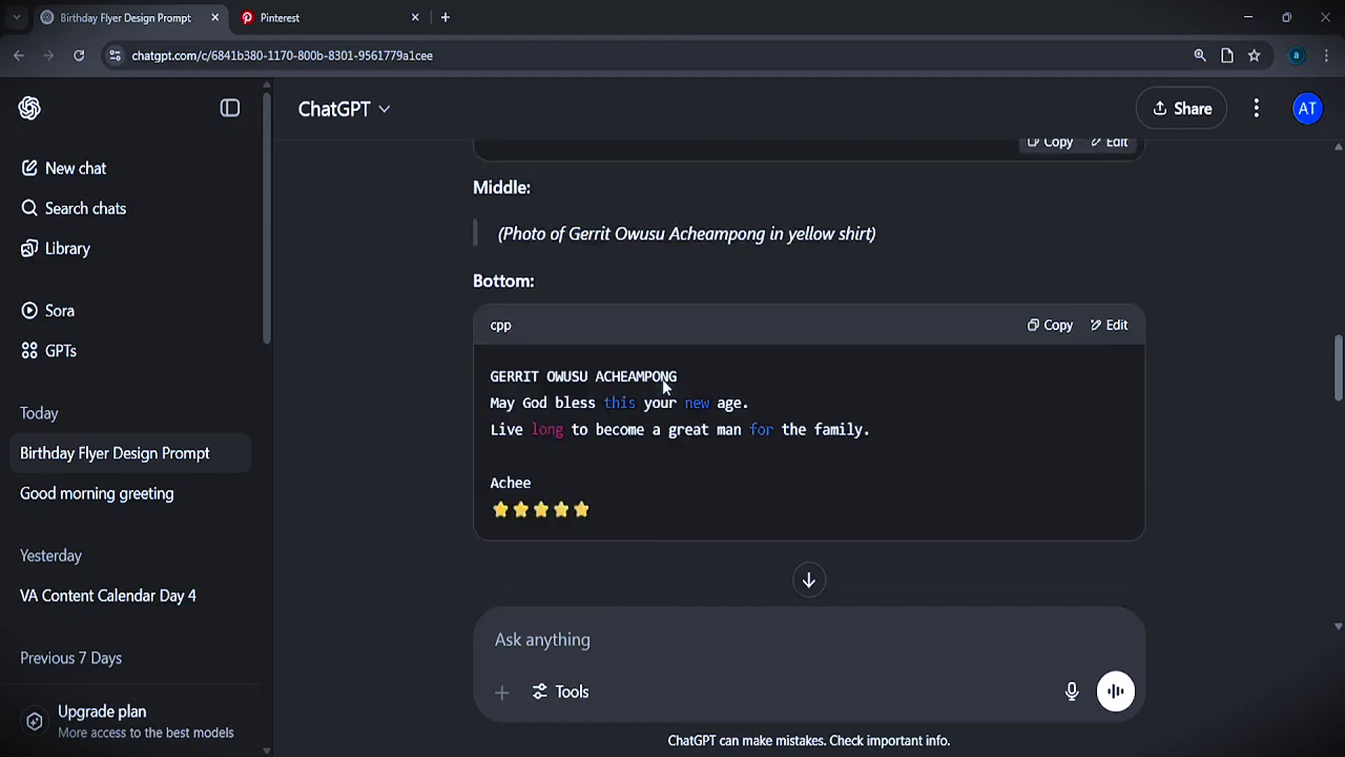
scroll(663, 379, down, 2)
scroll(662, 378, up, 8)
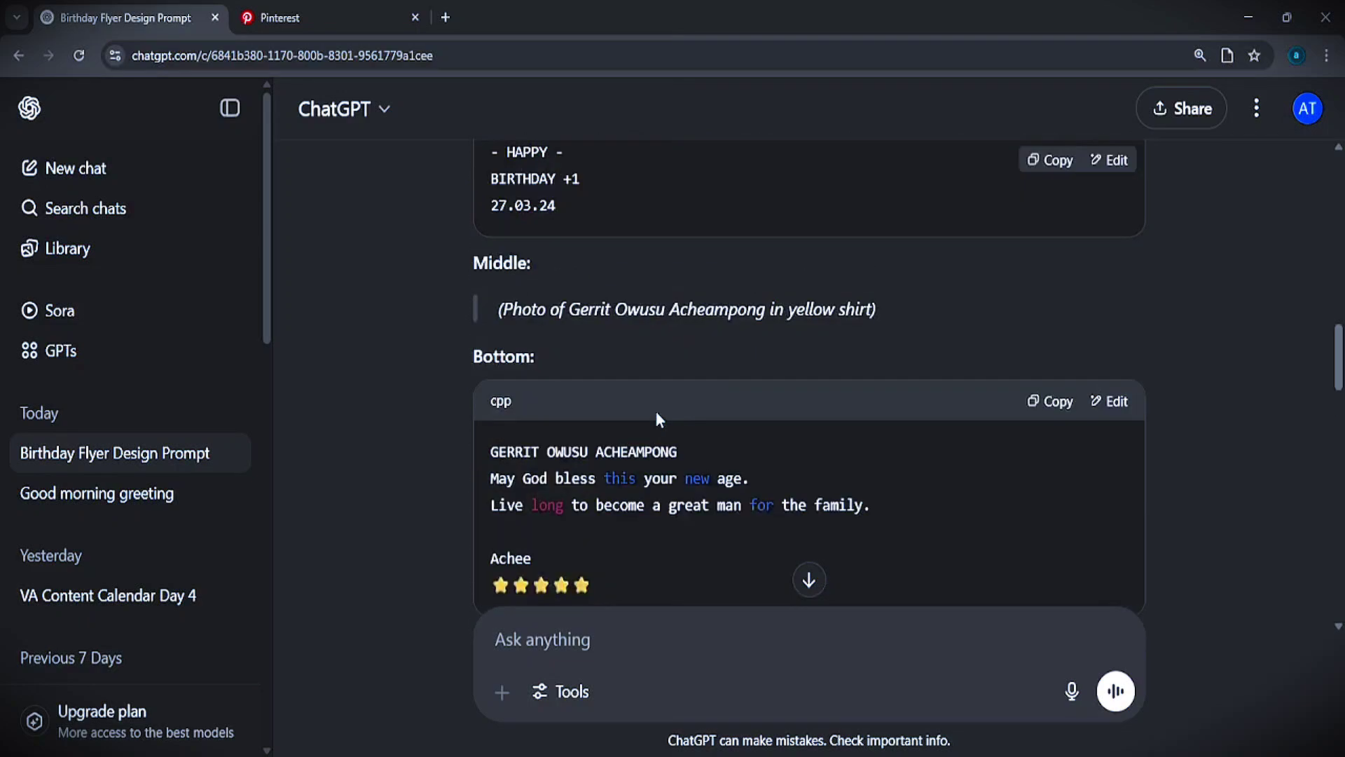
scroll(657, 412, up, 6)
scroll(554, 407, down, 1)
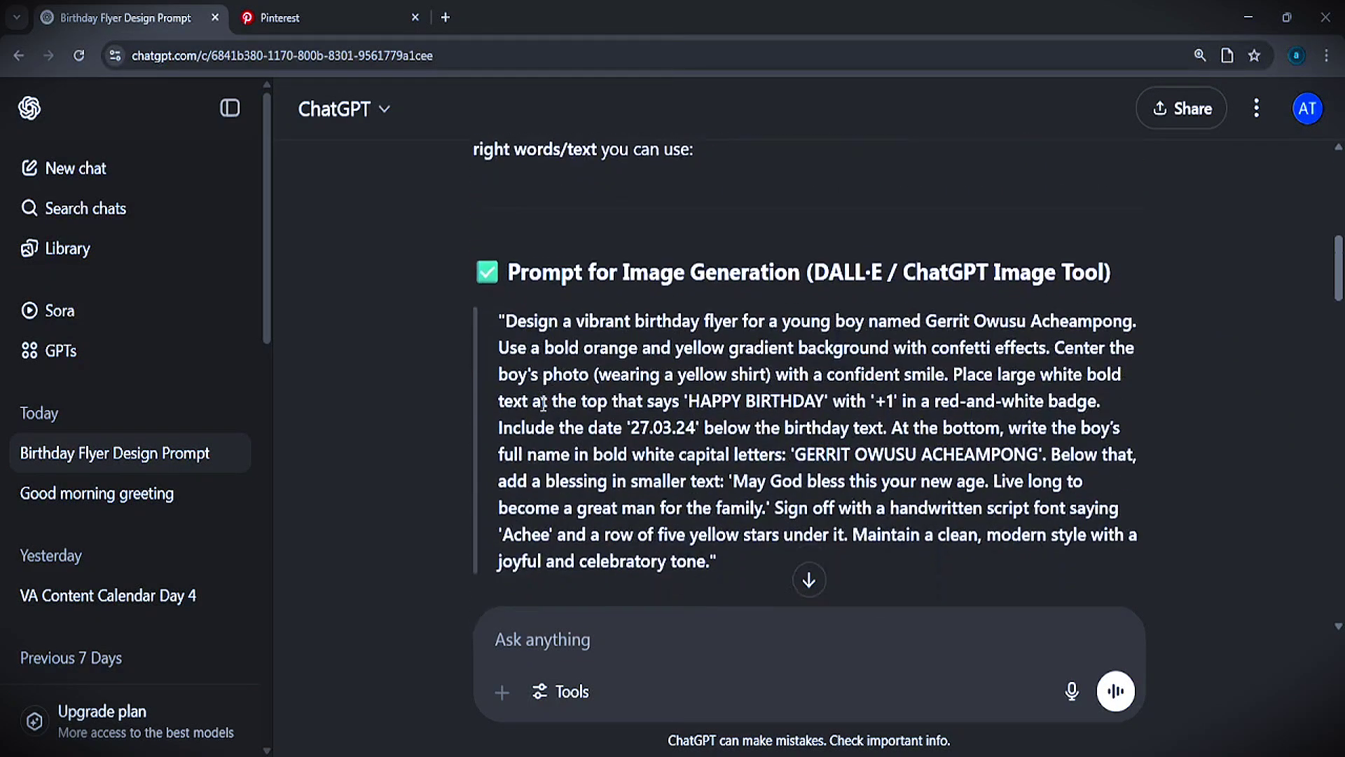
Copy the suggested image-generation prompt and paste it into a new message.
drag(511, 315, 704, 573)
key(ctrl+c)
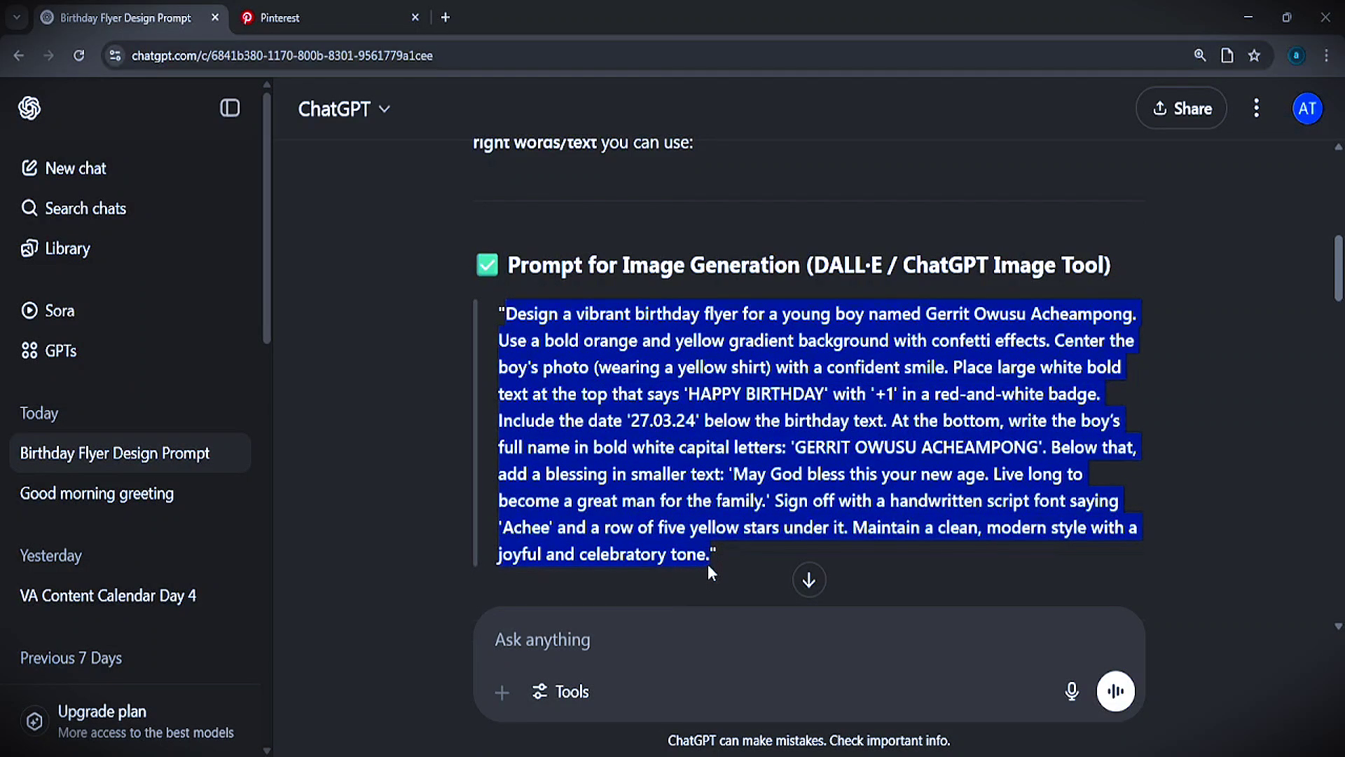
click(666, 620)
key(ctrl+v)
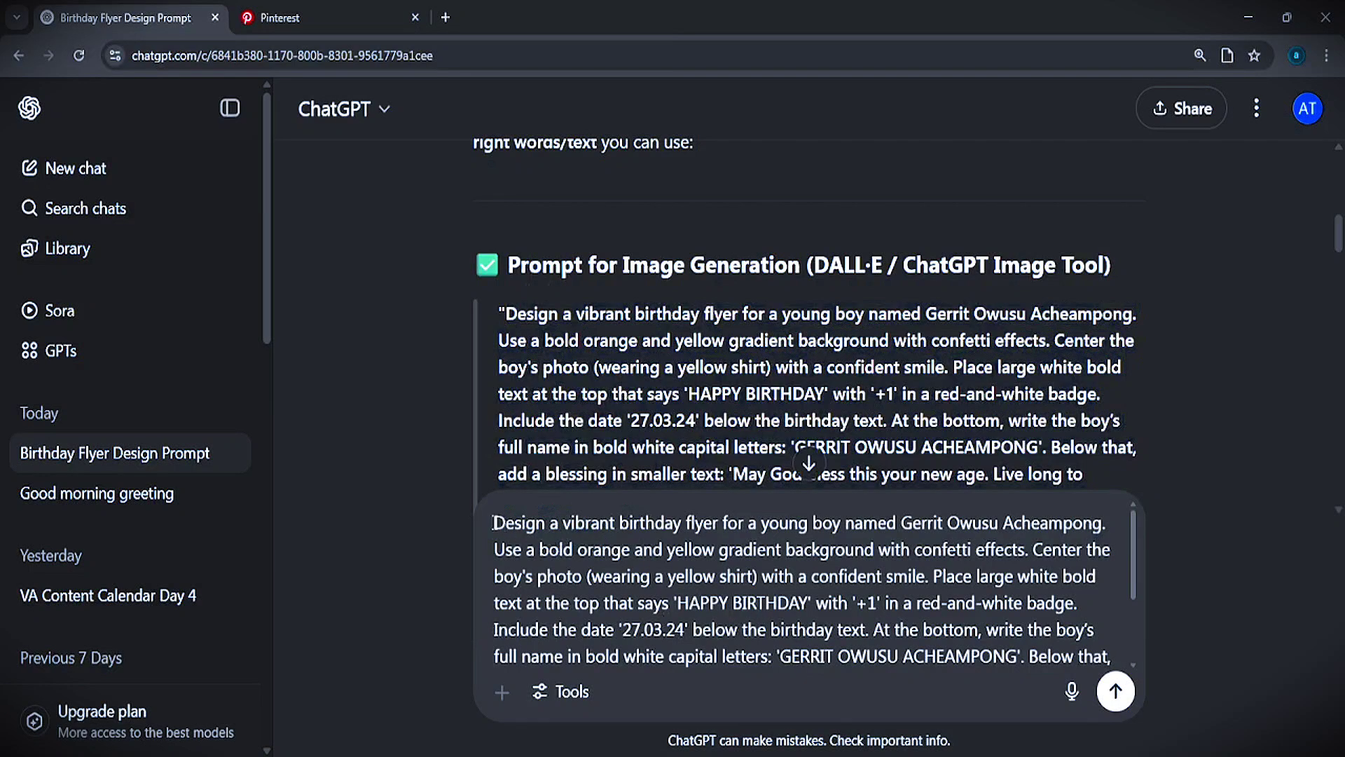
Add the greeting 'Good afternoon can you help me generate a' before the pasted prompt.
scroll(494, 520, down, 3)
scroll(494, 521, up, 3)
scroll(492, 523, down, 3)
scroll(497, 524, up, 3)
text(Good a)
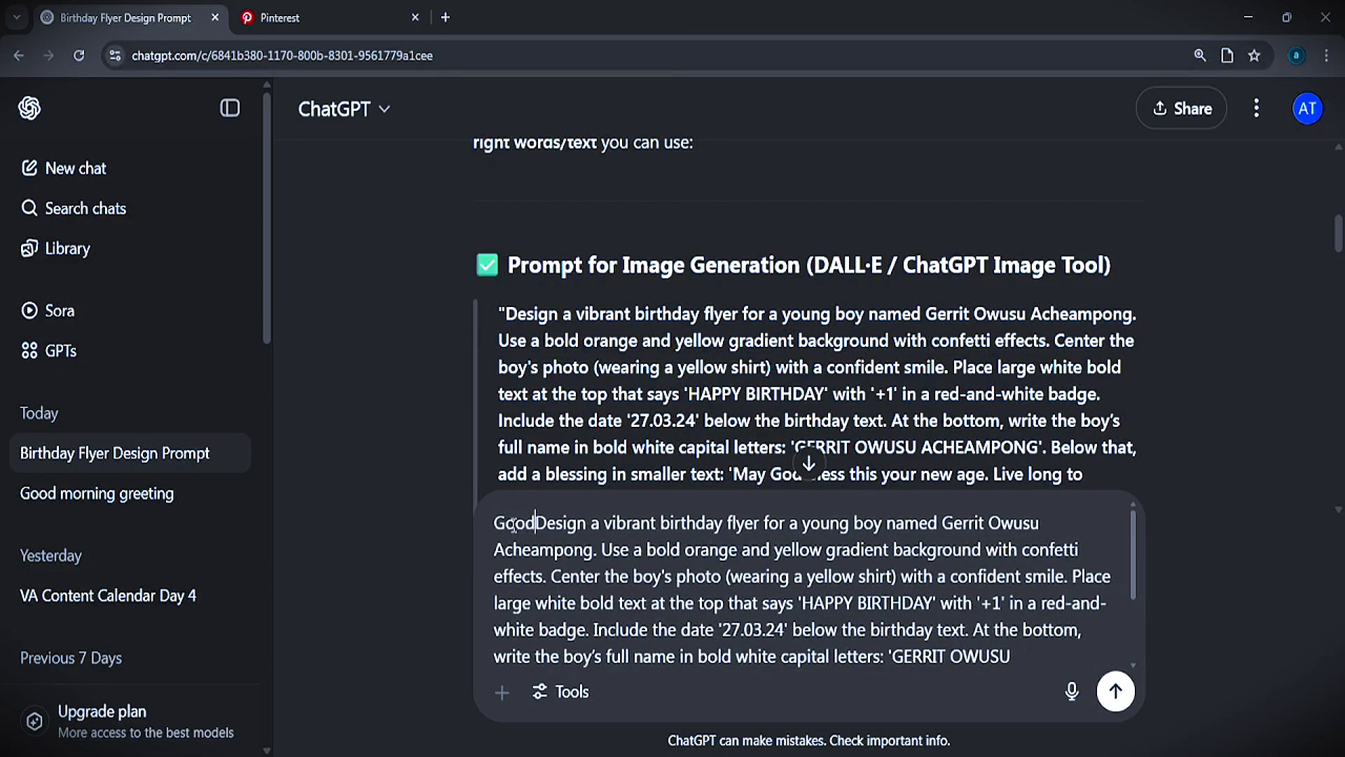
text(fternoon )
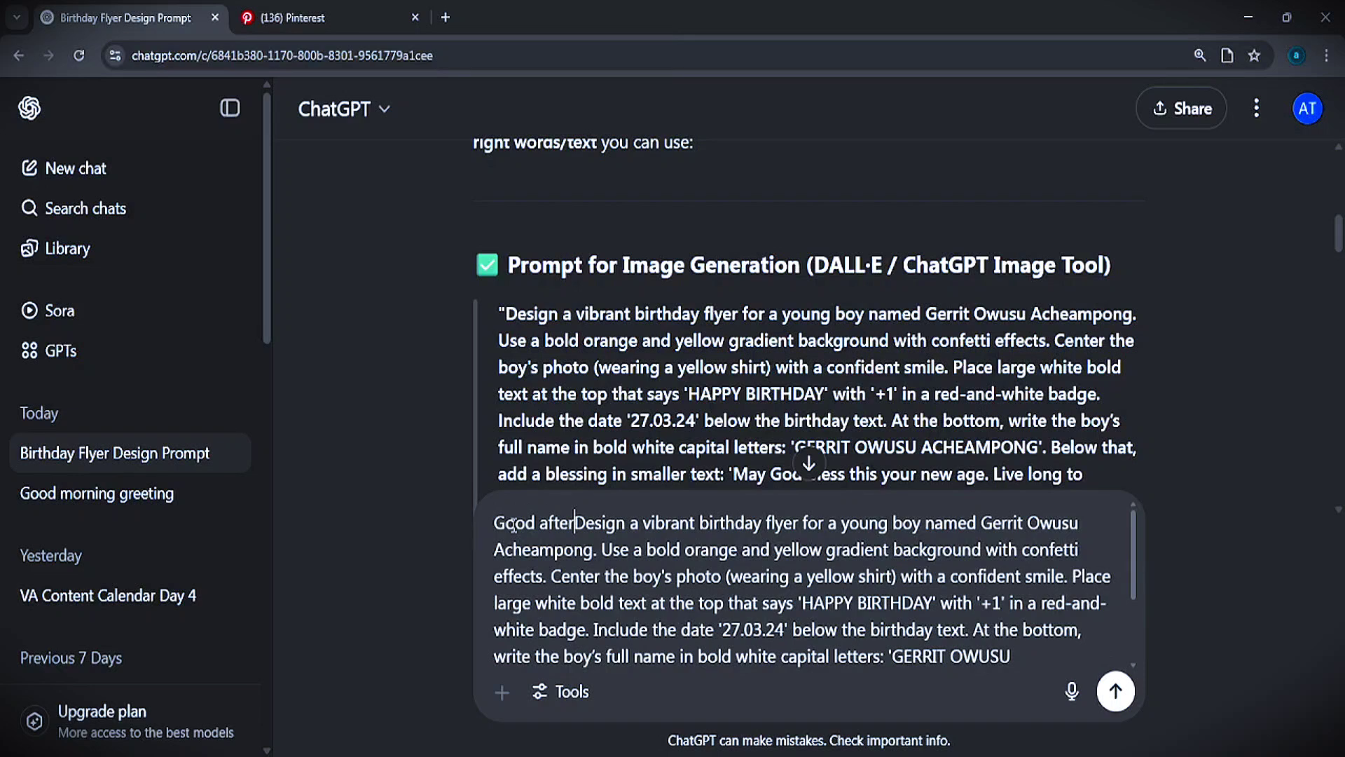
text(can y)
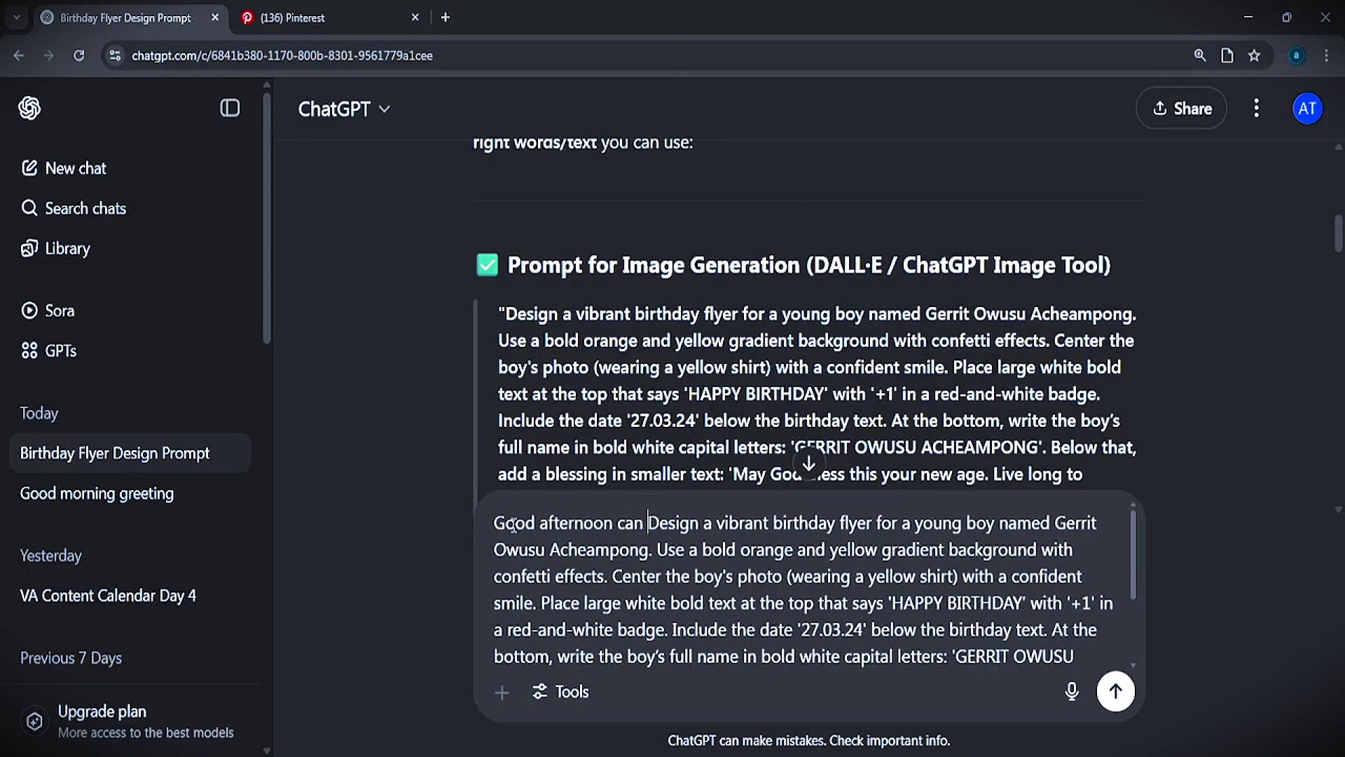
text(ou help me)
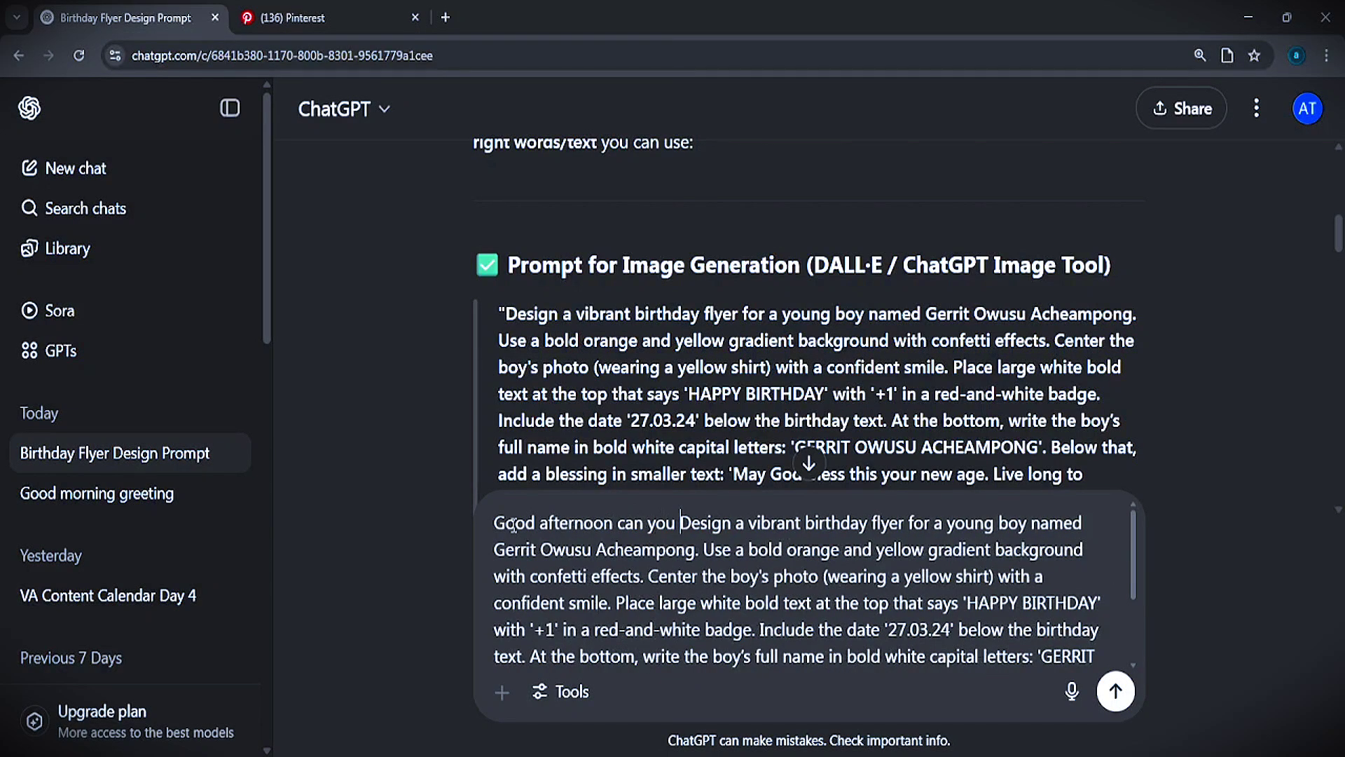
text( generat)
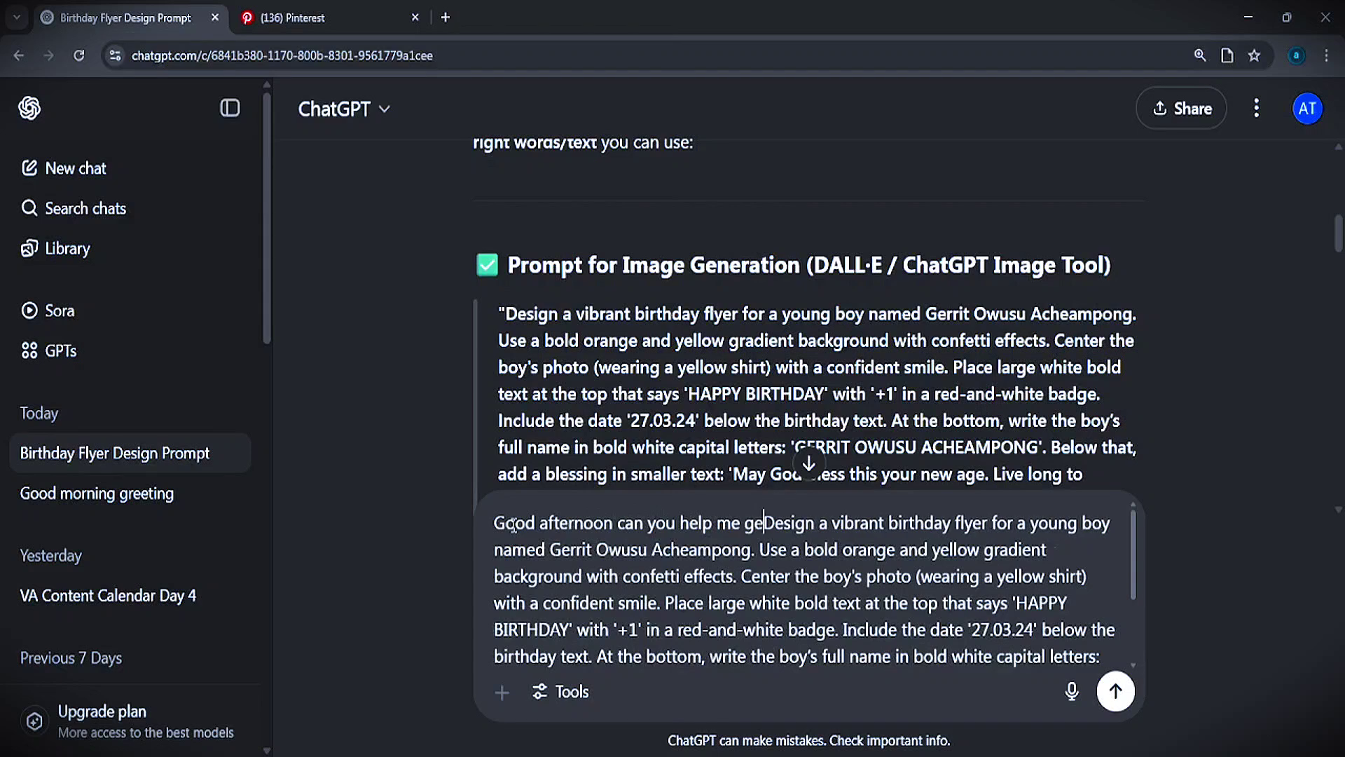
text(e a)
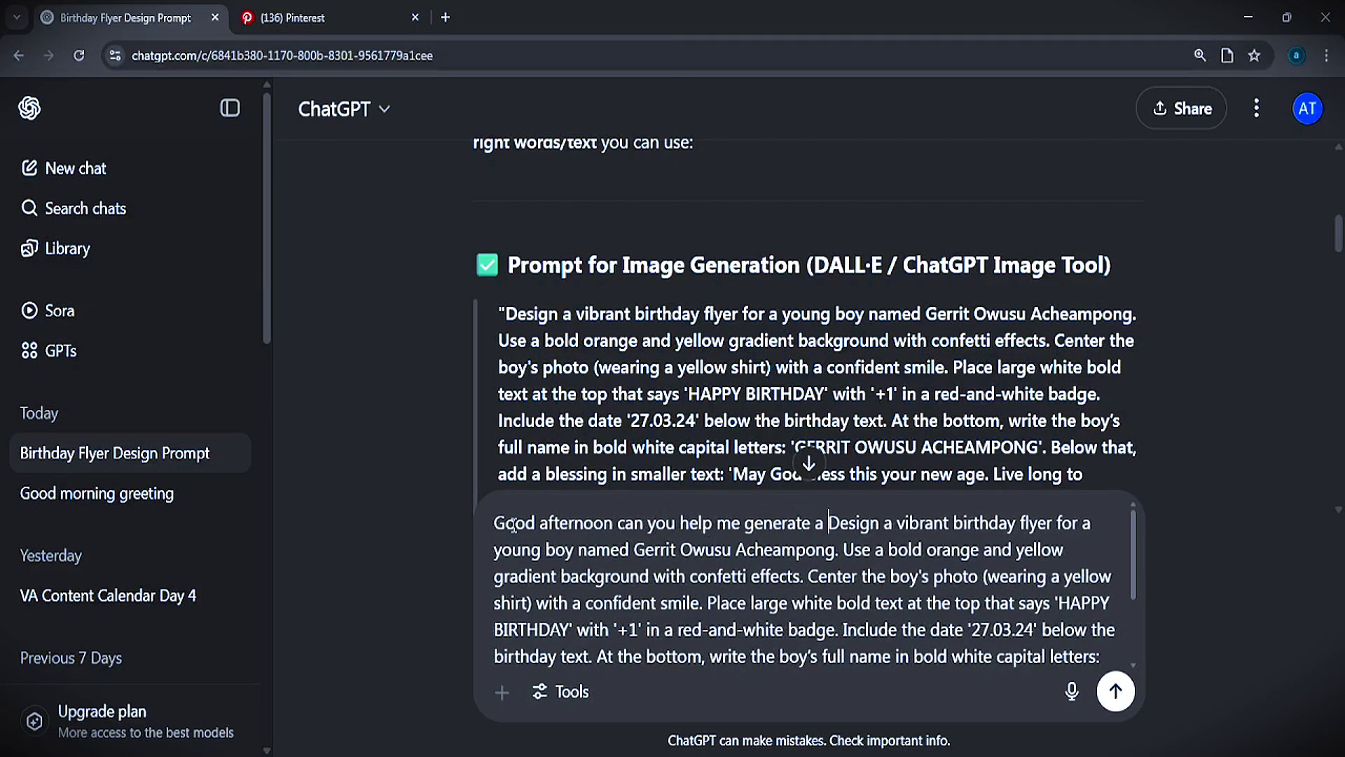
Change 'generate a' to 'to' and remove the boy's name from the prompt.
key(BackSpace)
key(BackSpace)
key(BackSpace)
key(BackSpace)
key(BackSpace)
key(BackSpace)
key(BackSpace)
key(BackSpace)
key(BackSpace)
key(BackSpace)
key(BackSpace)
text(to)
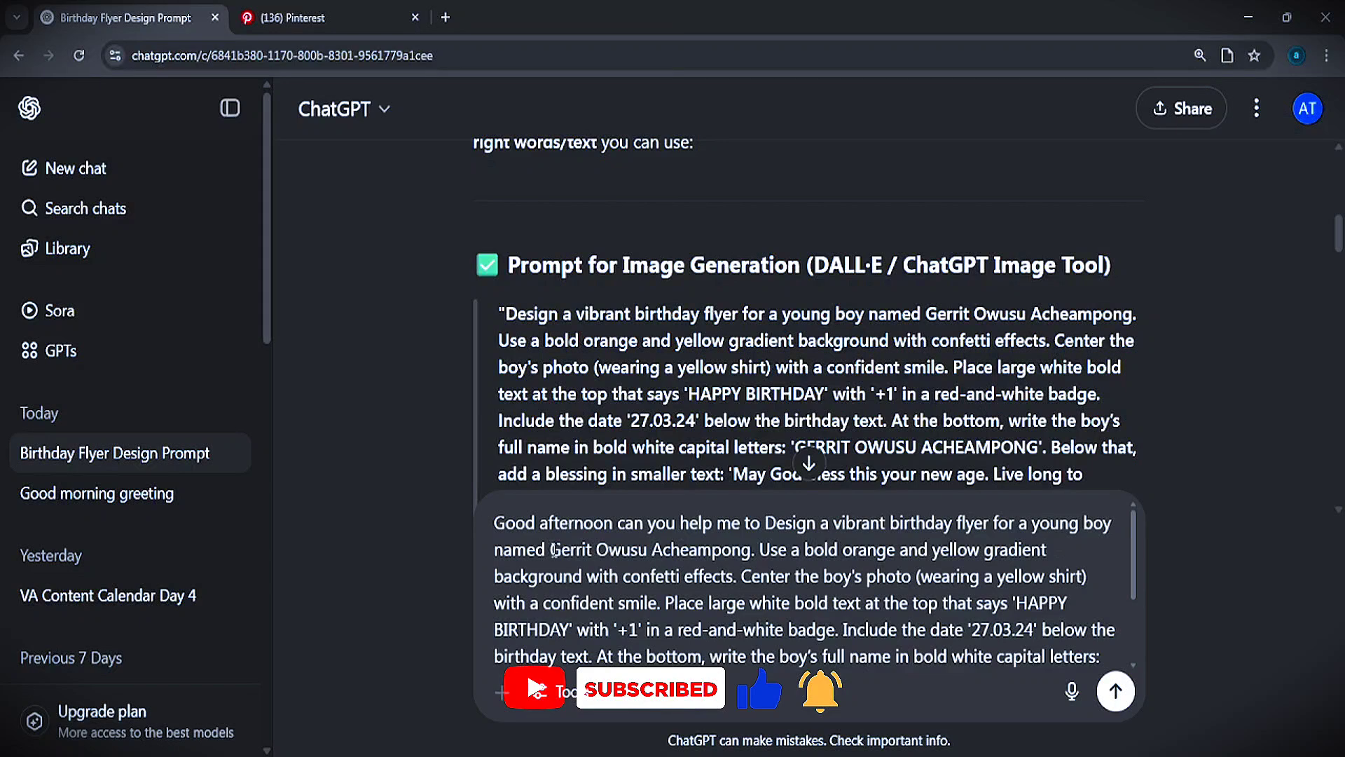
drag(550, 550, 751, 550)
text(O)
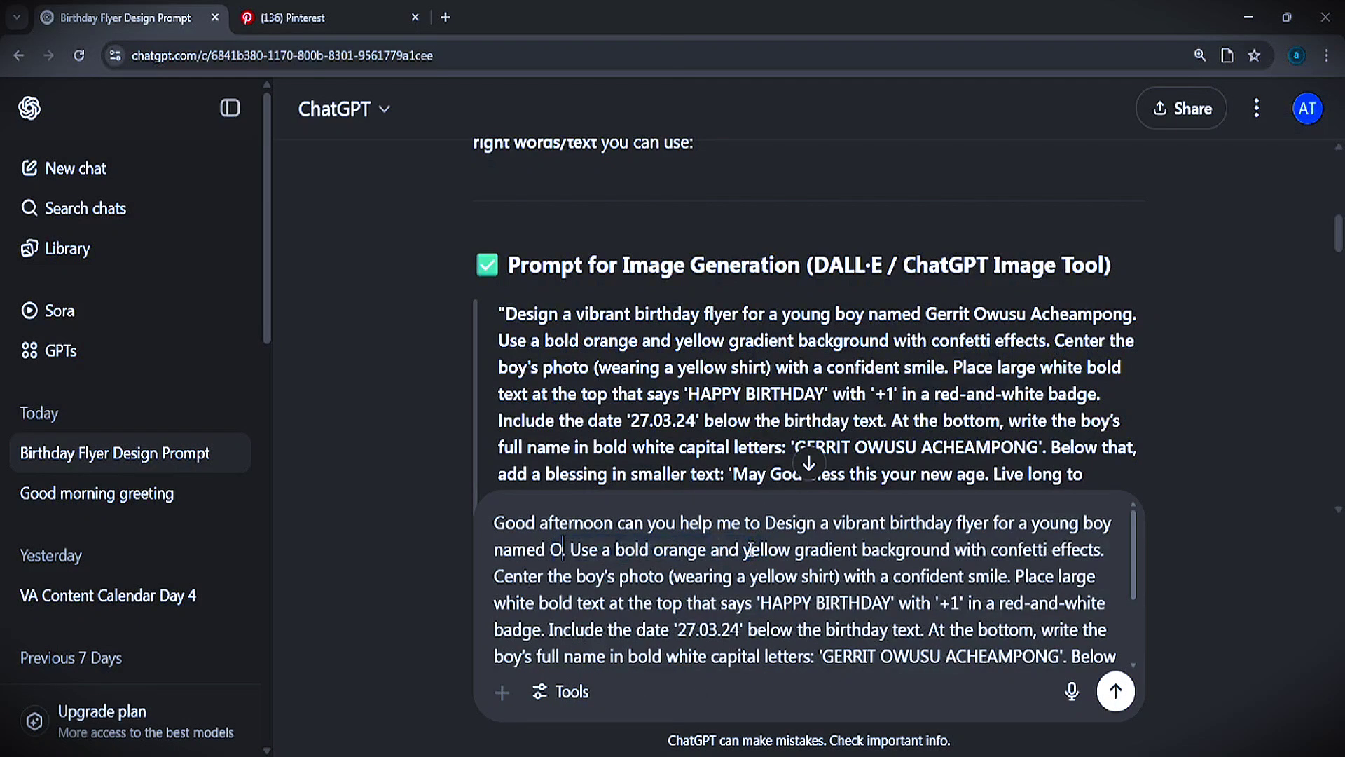
text(yedele)
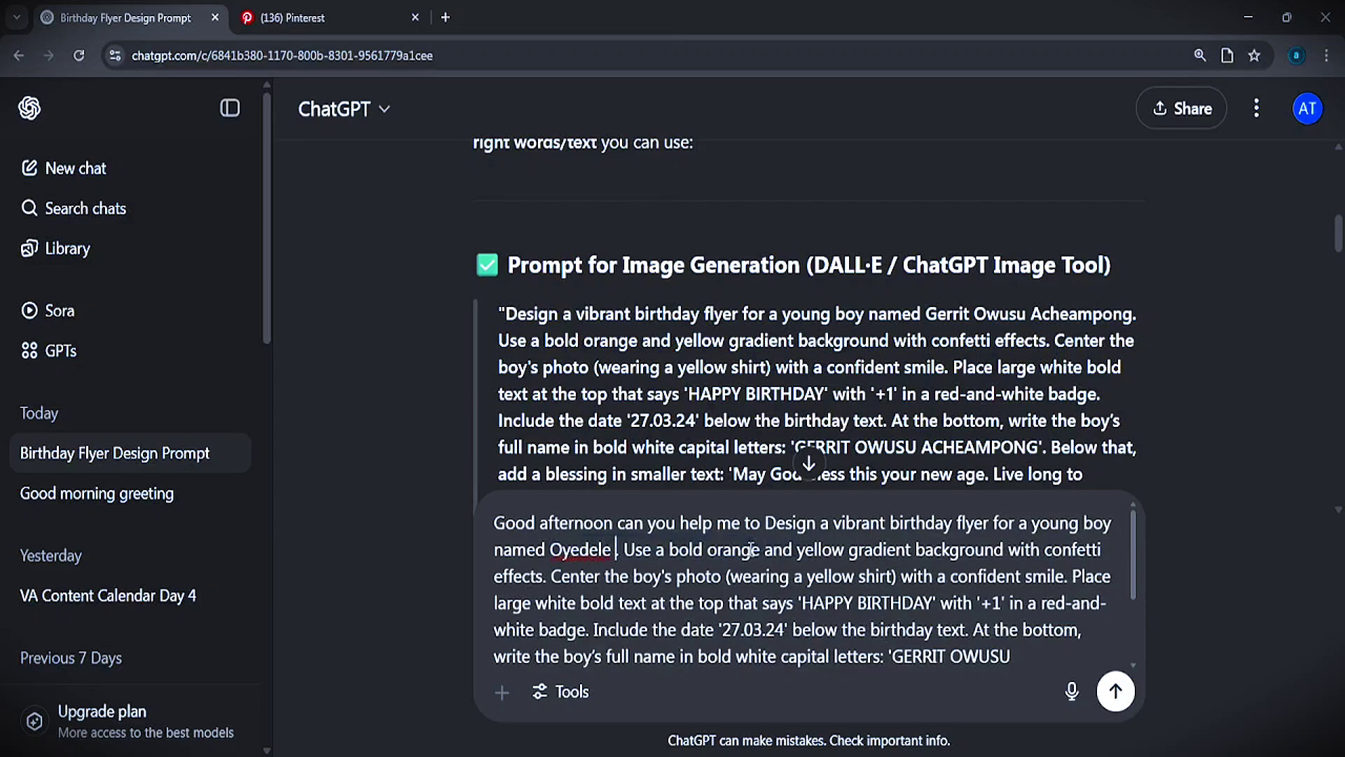
key(BackSpace)
key(BackSpace)
key(BackSpace)
key(BackSpace)
key(BackSpace)
key(BackSpace)
key(BackSpace)
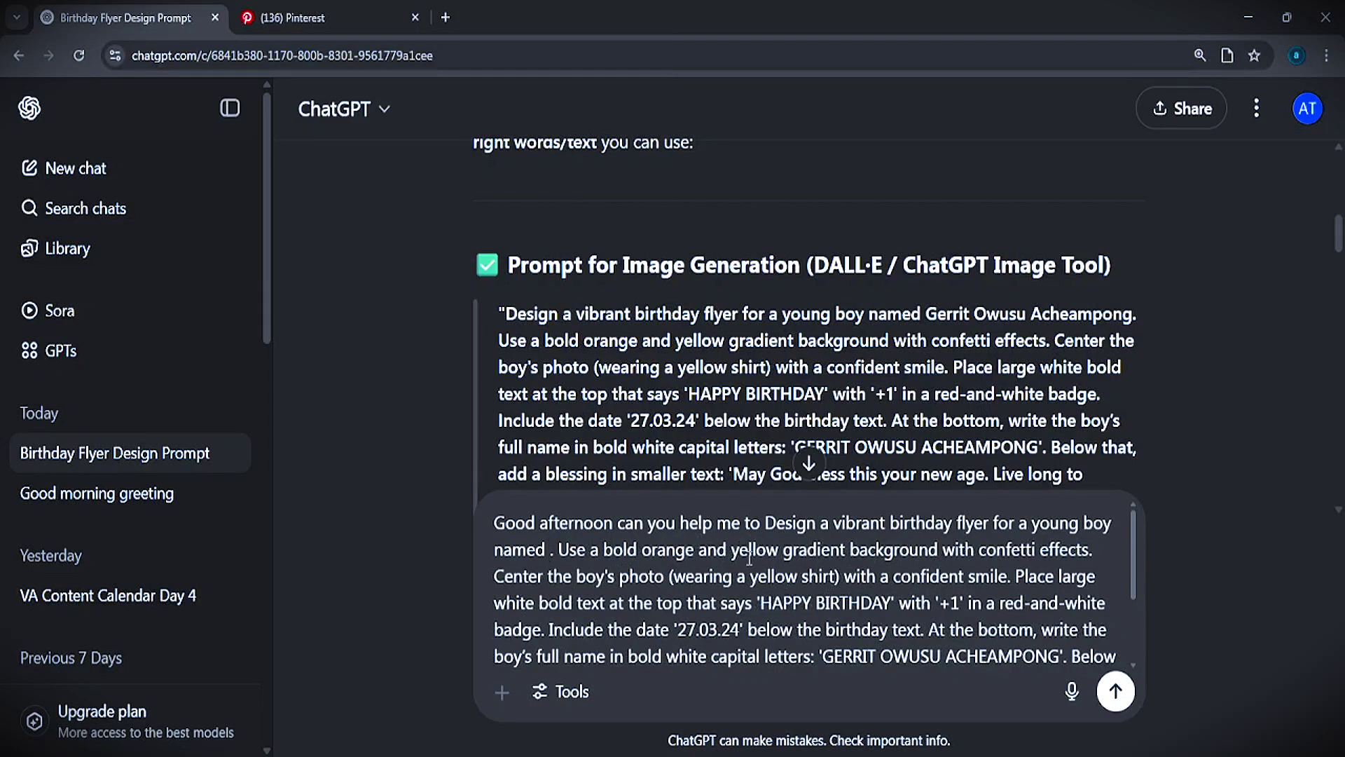
Replace the photo-centring sentence with 'i will be uploading the boy image'.
drag(641, 553, 692, 548)
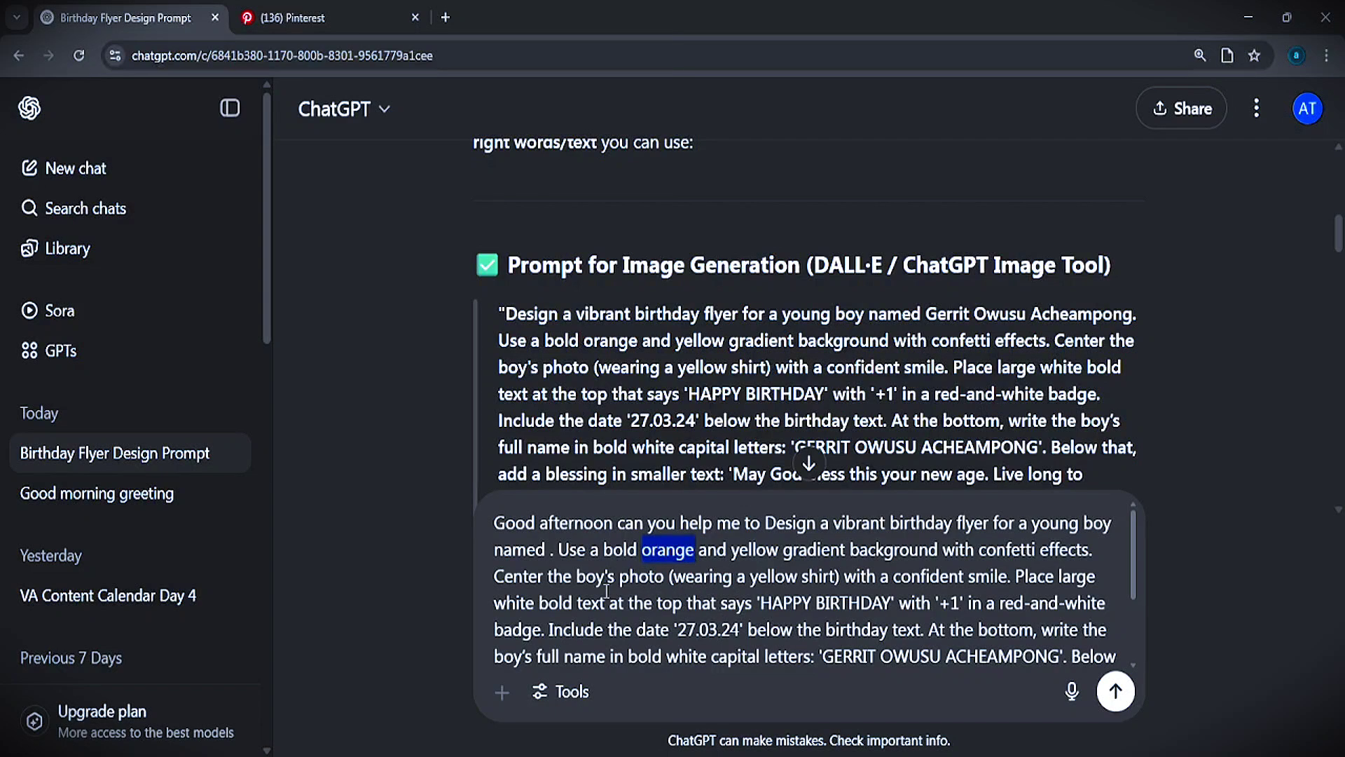
drag(497, 576, 1009, 584)
text(i will)
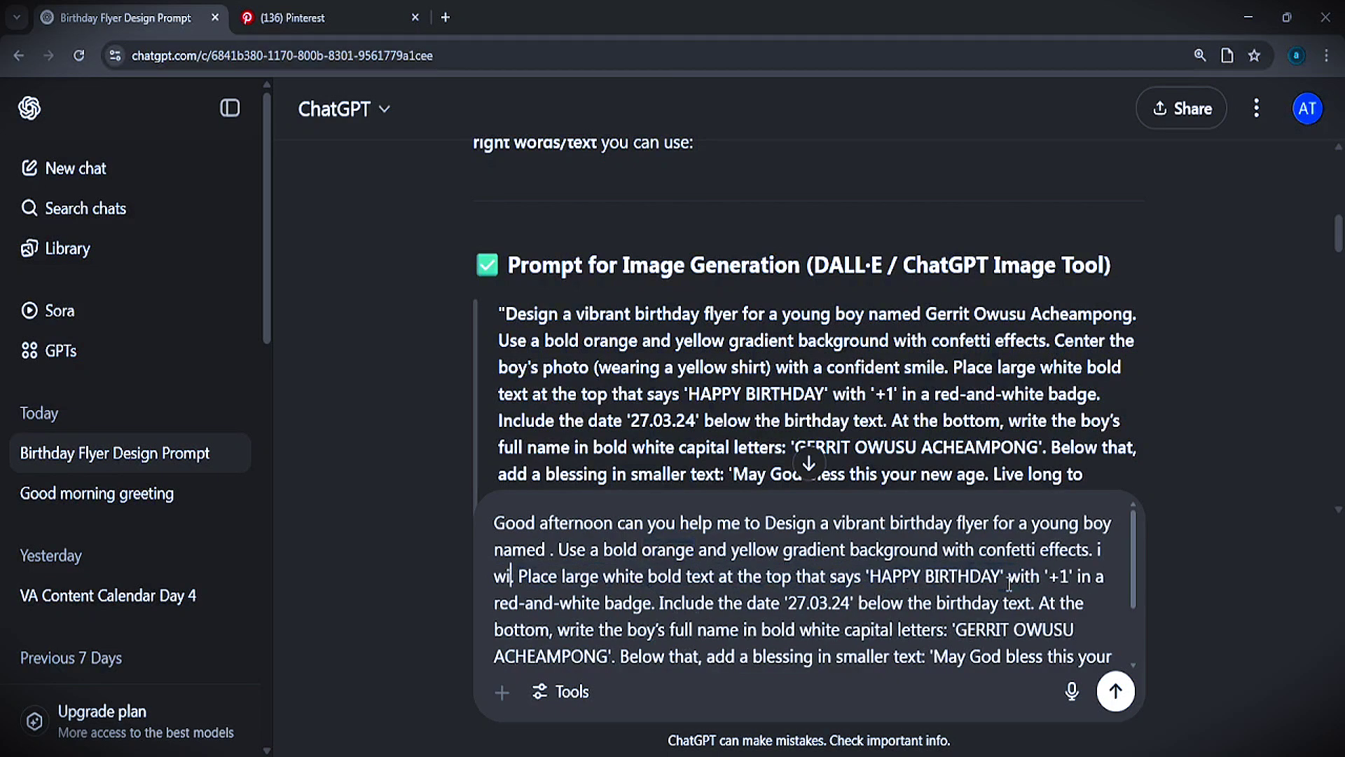
text( be uploa)
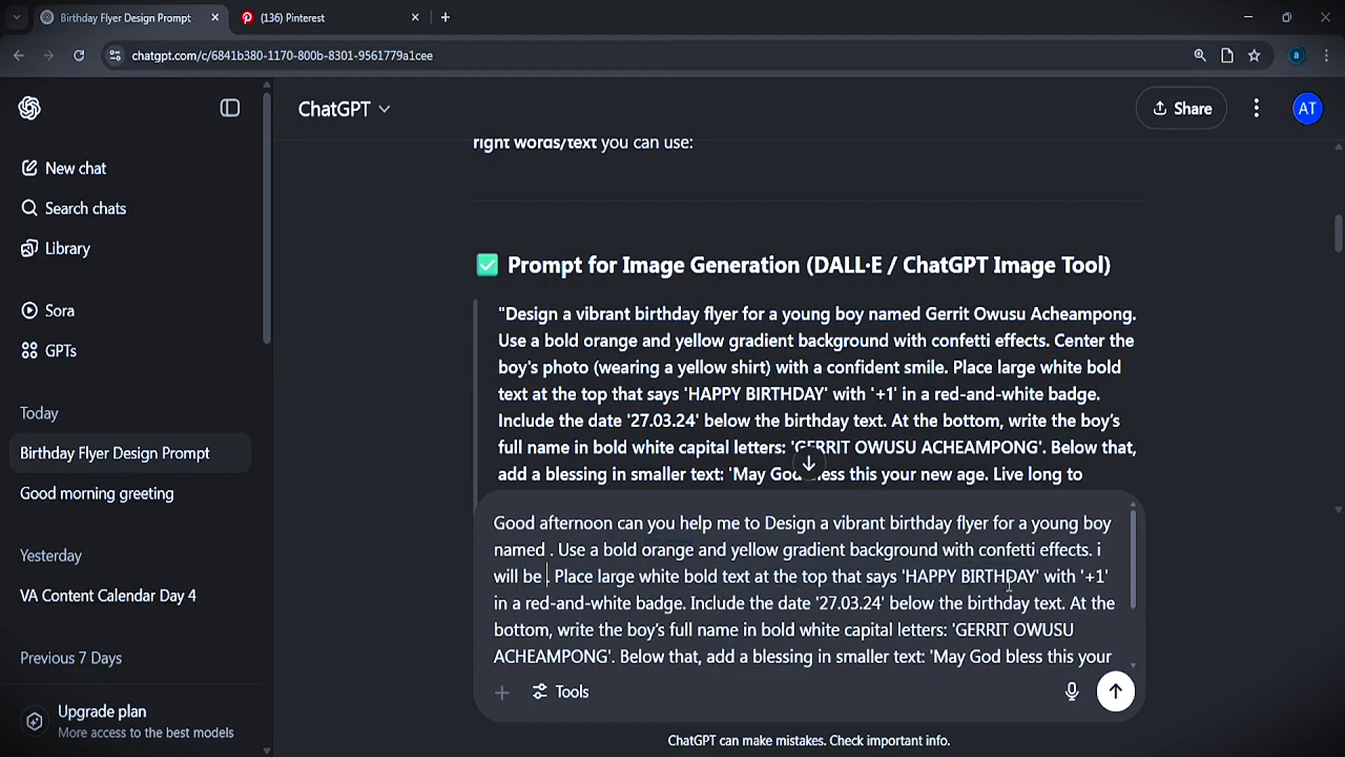
text(ding the bo)
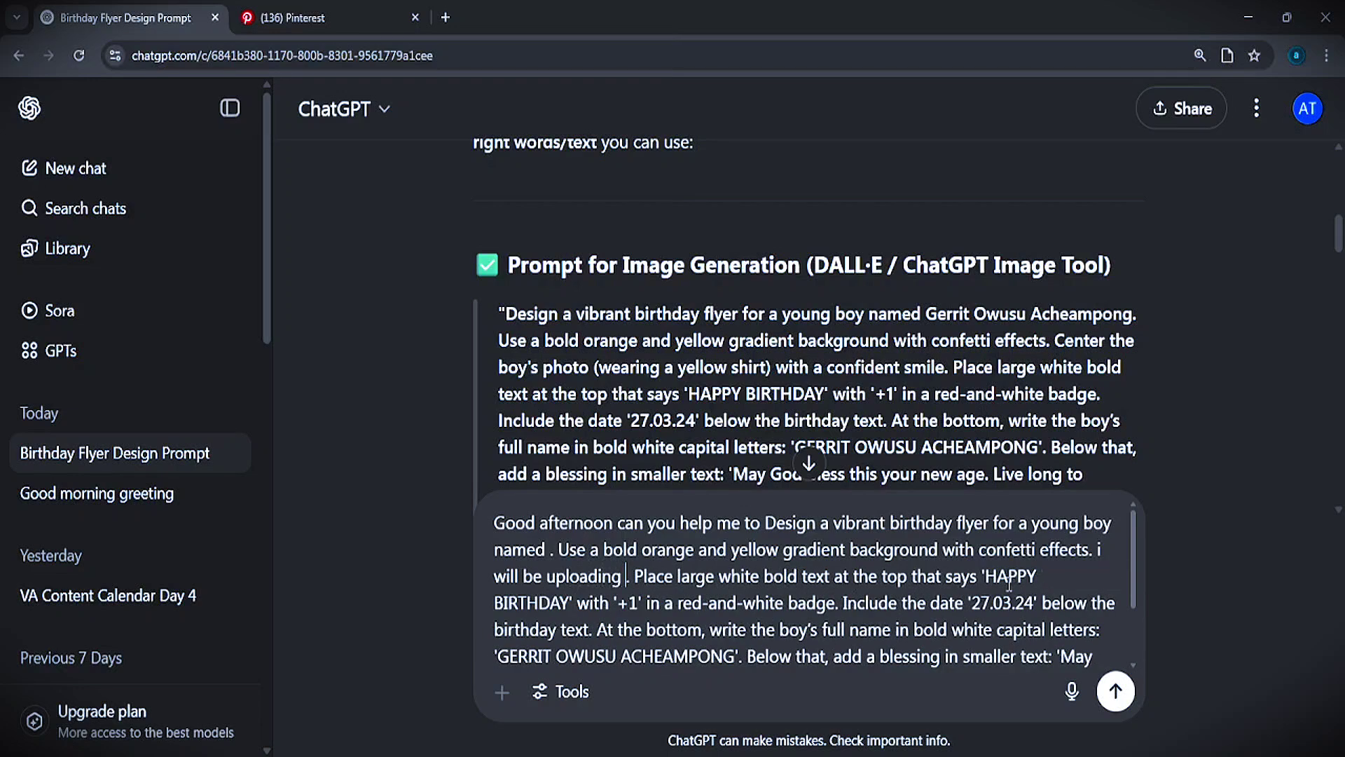
text(ys)
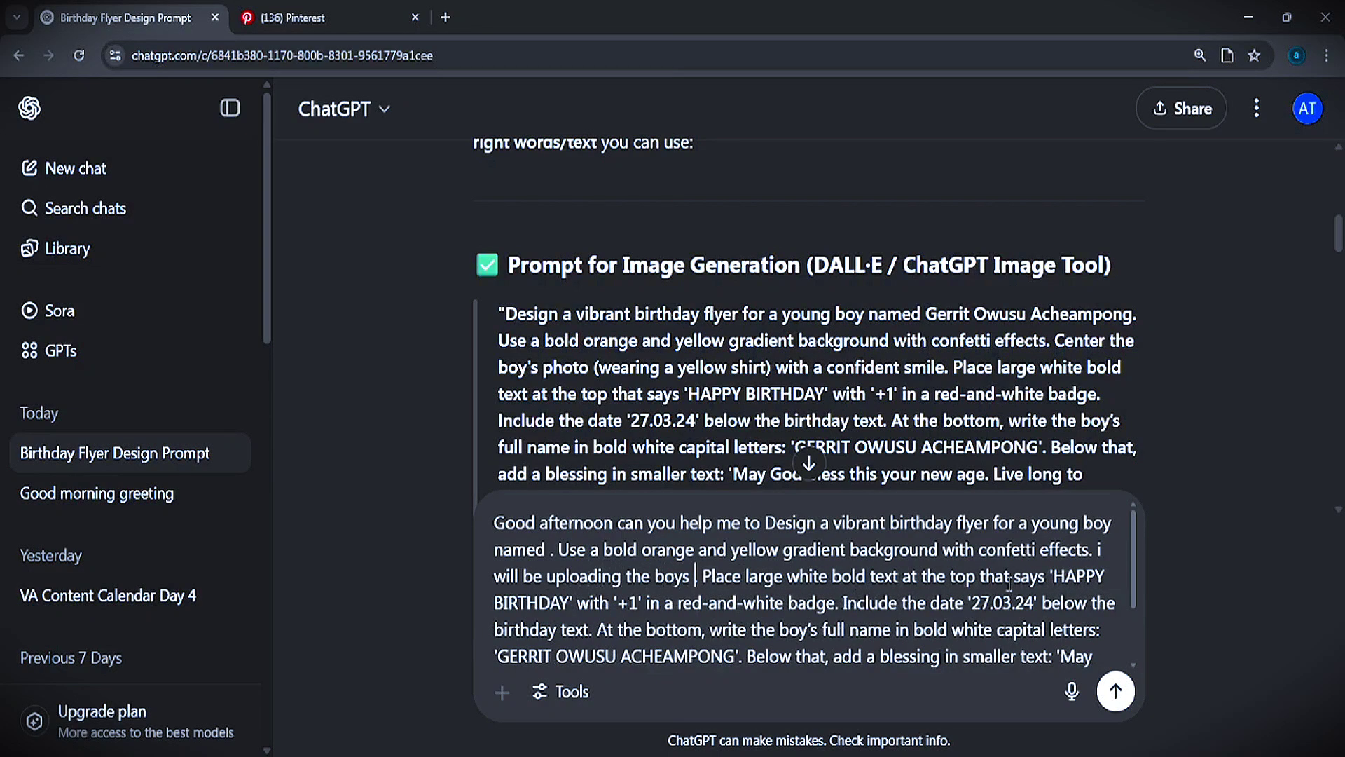
text( image .)
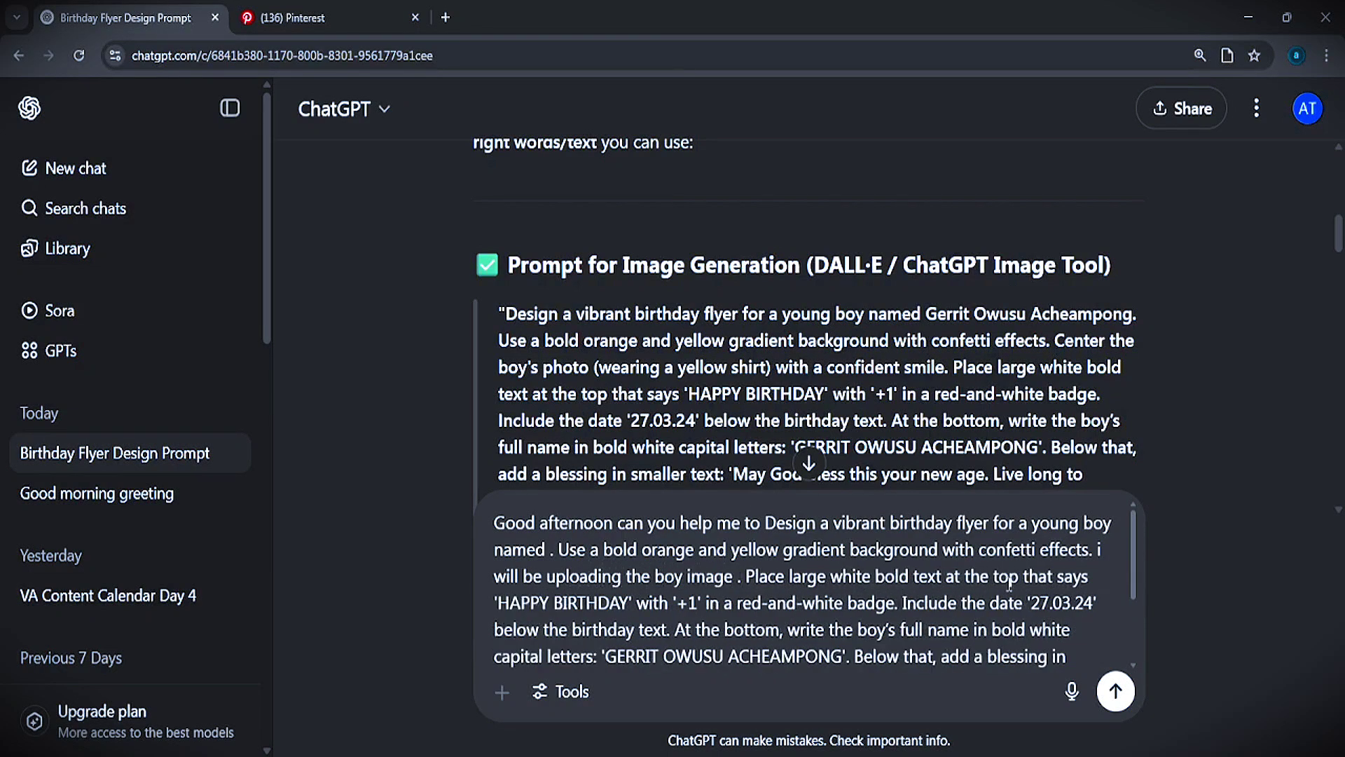
key(Delete)
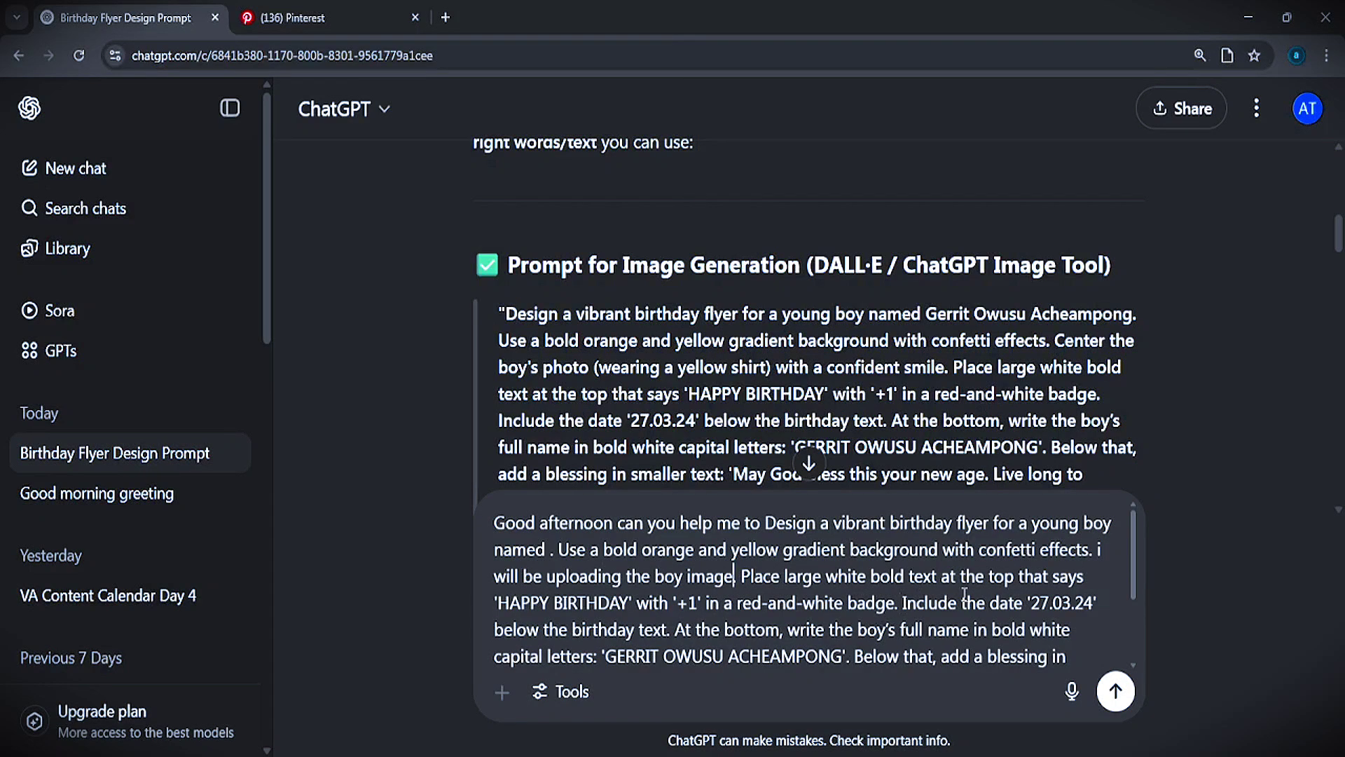
Select all the text in the message box and delete it.
scroll(967, 592, down, 3)
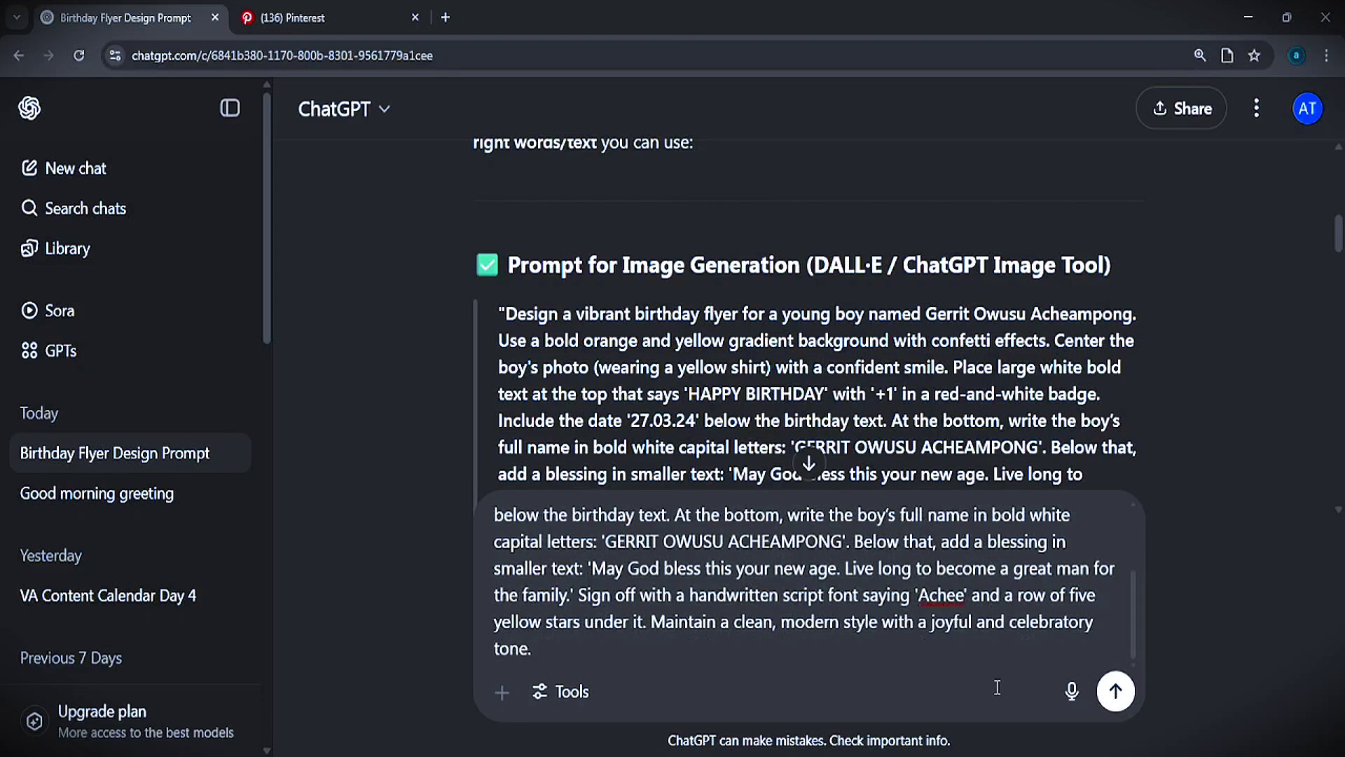
key(ctrl+a)
key(BackSpace)
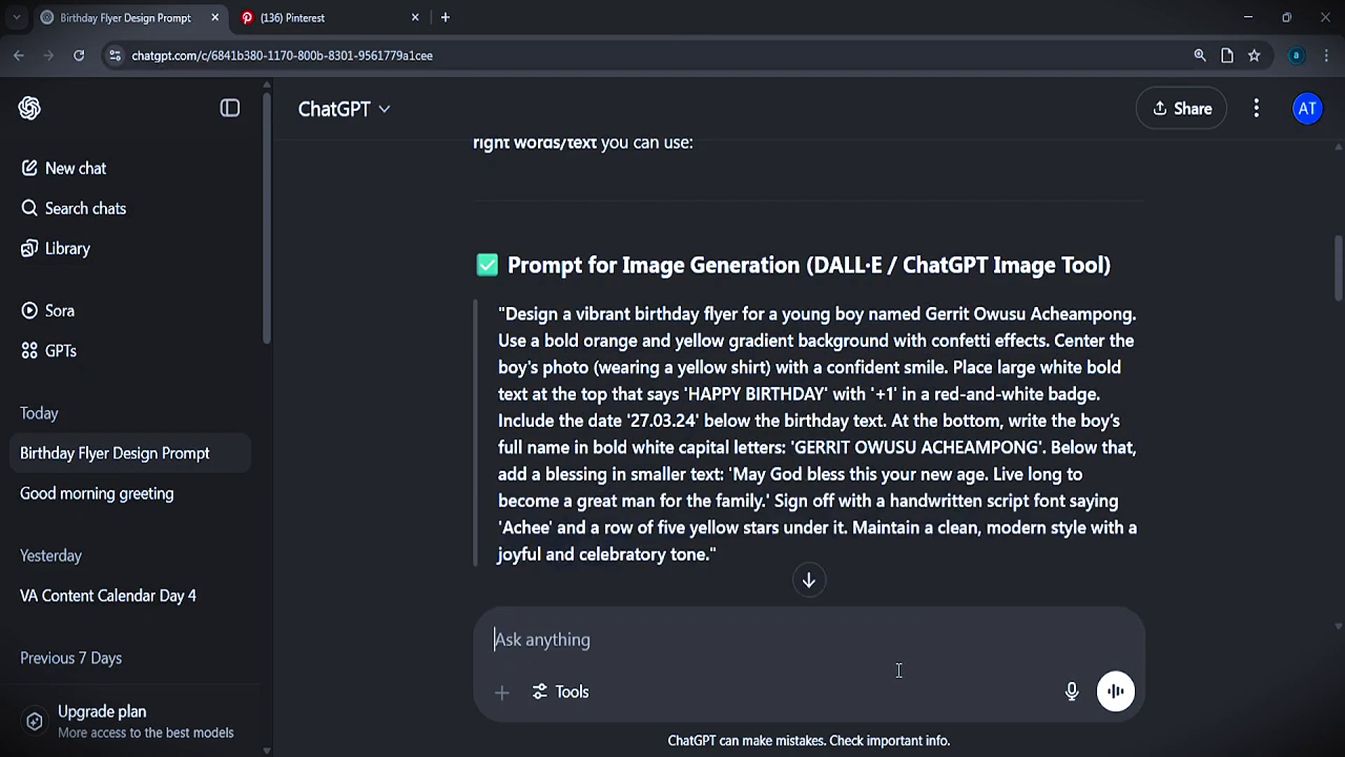
Send the revised flyer request and zoom out to view the 'Image created' result.
scroll(919, 598, down, 2)
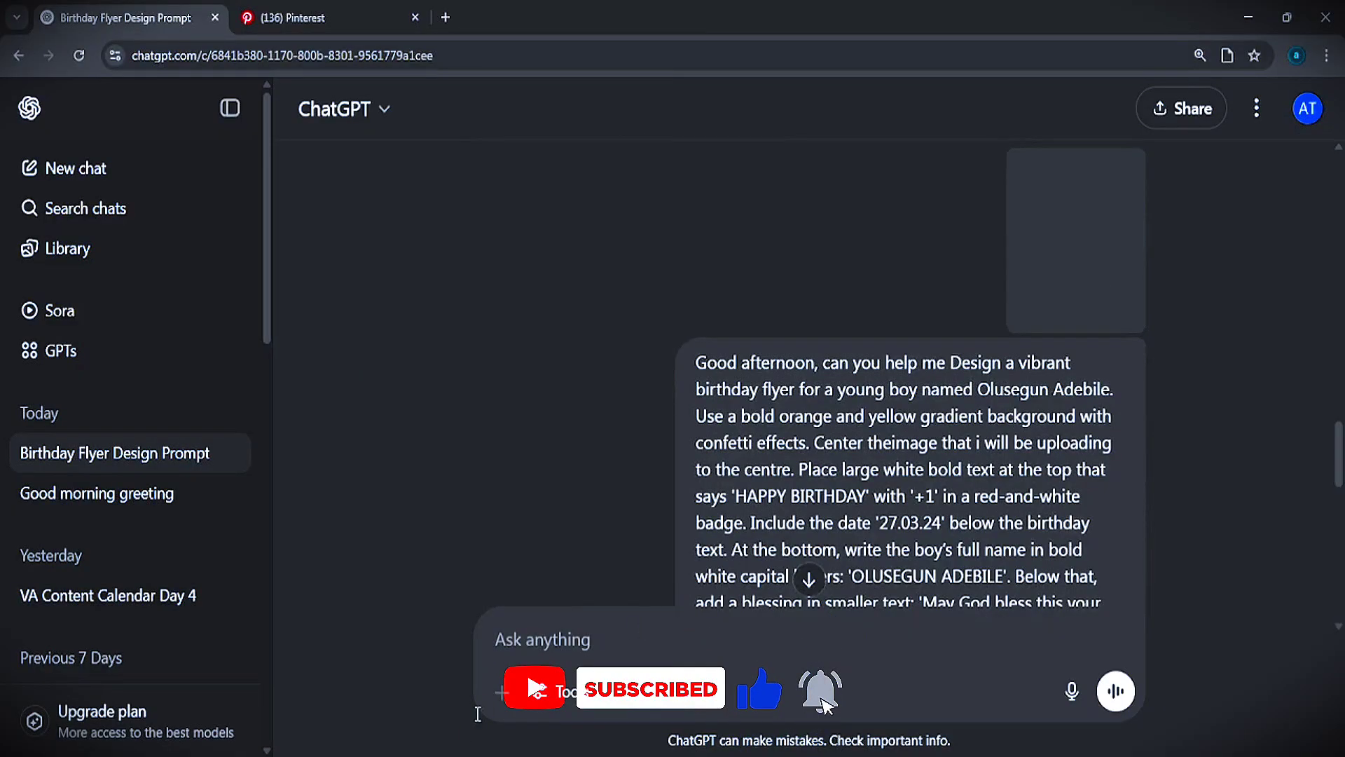
mouse_move(502, 695)
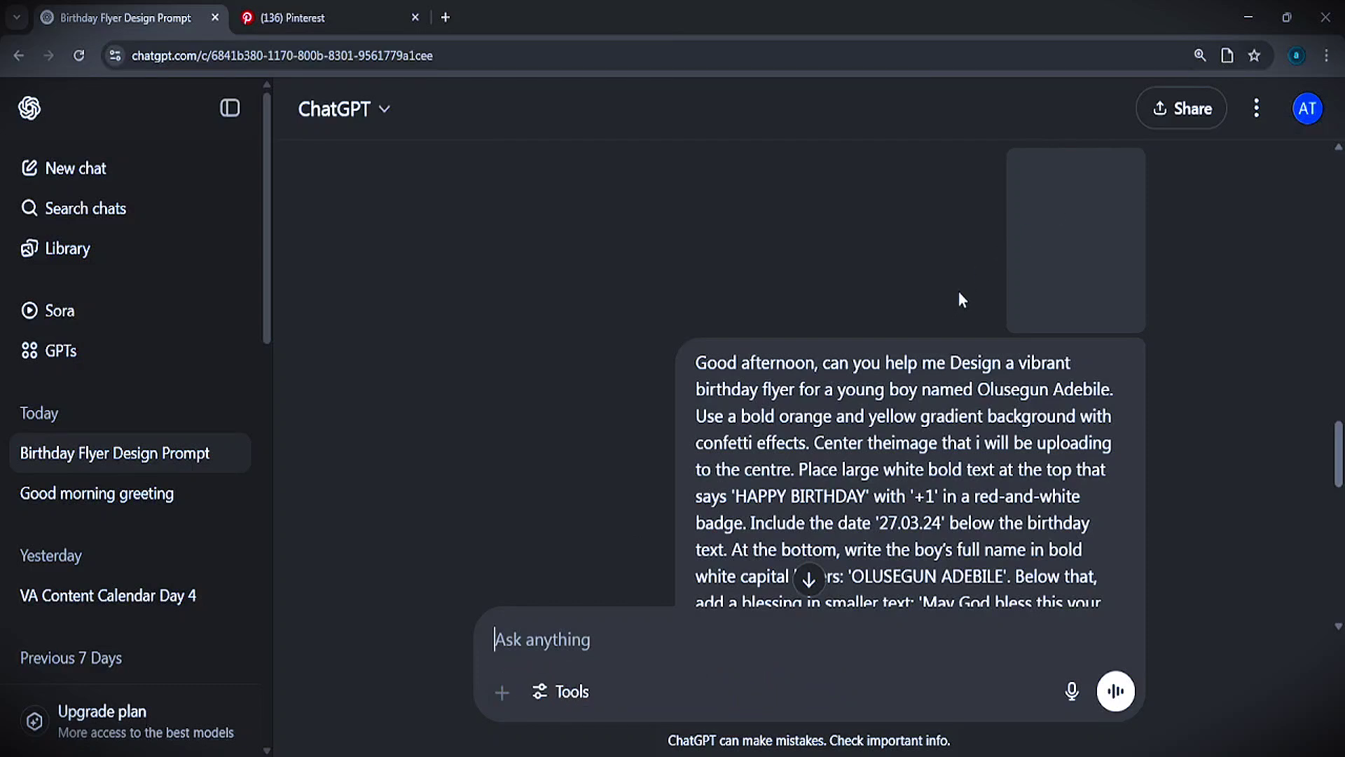
scroll(958, 292, down, 2)
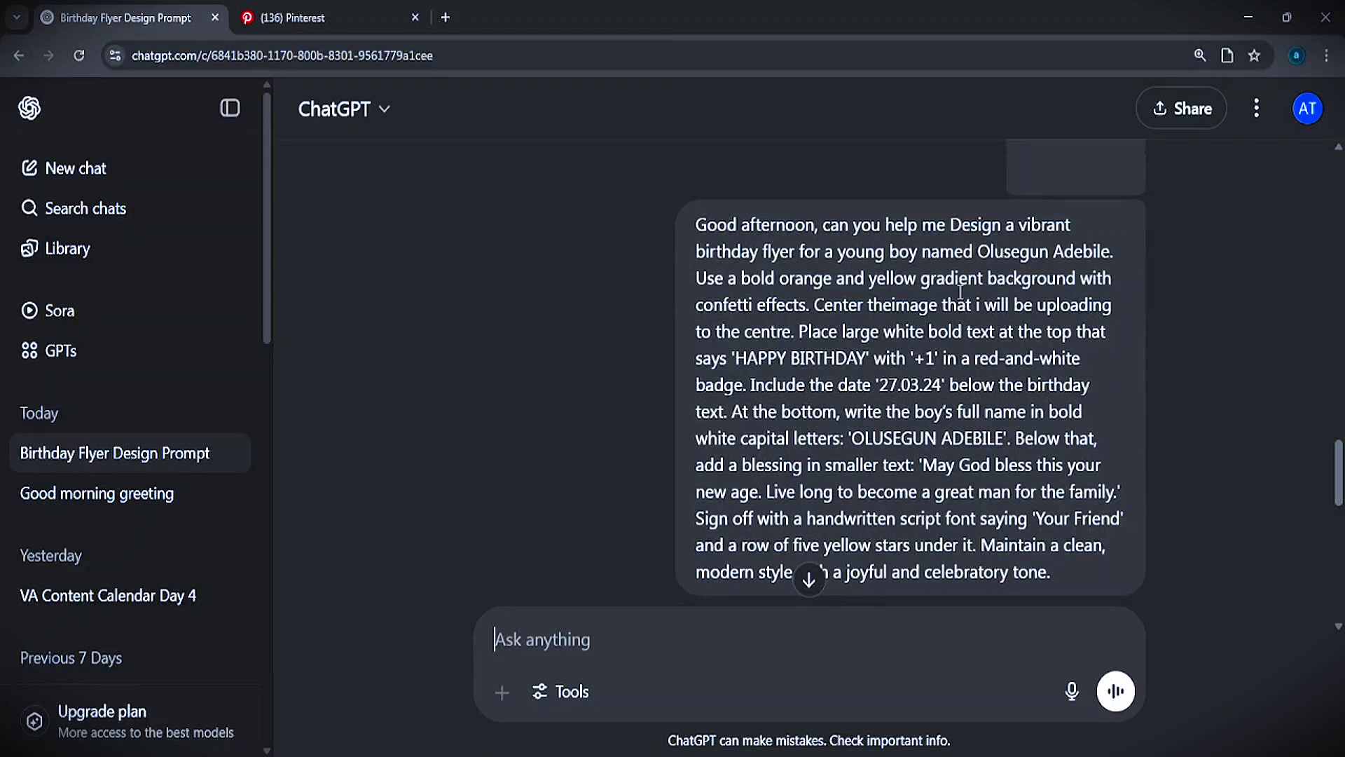
scroll(960, 292, down, 2)
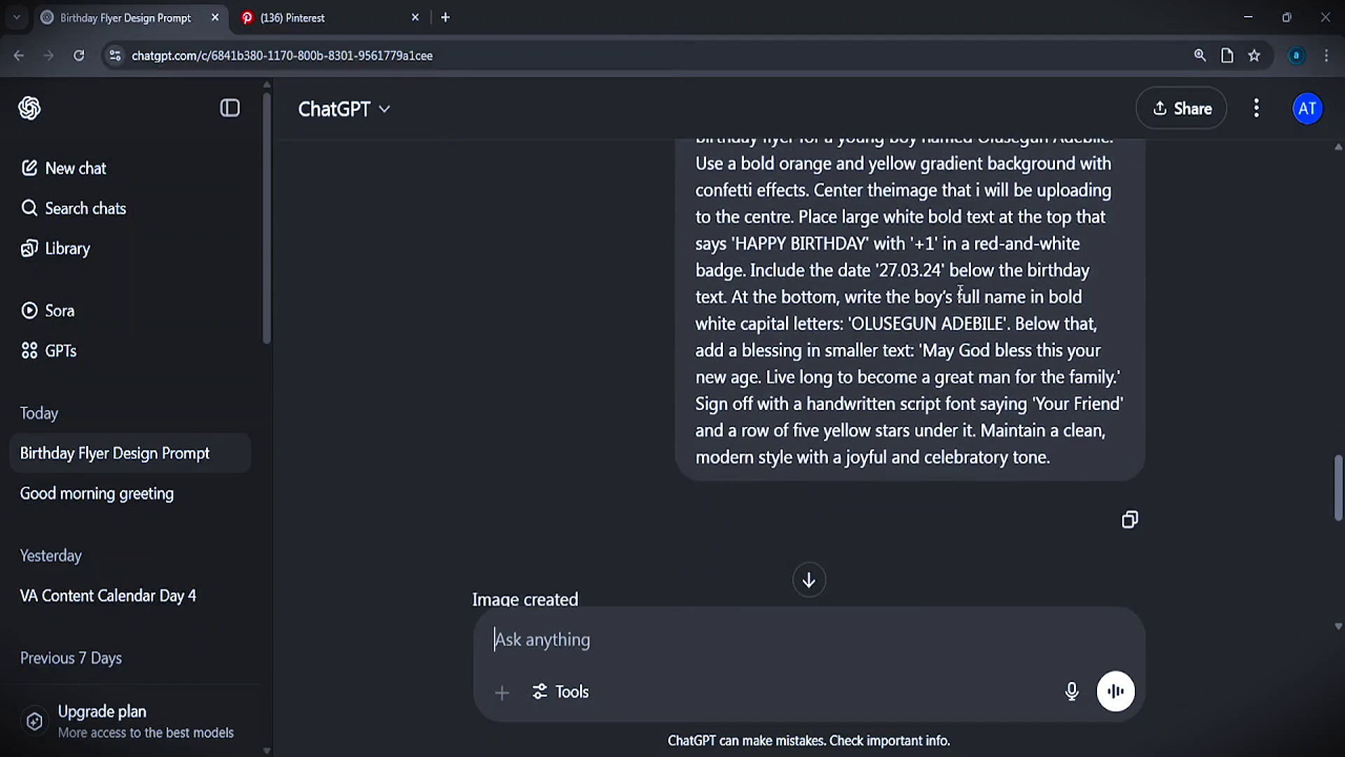
scroll(960, 291, down, 1)
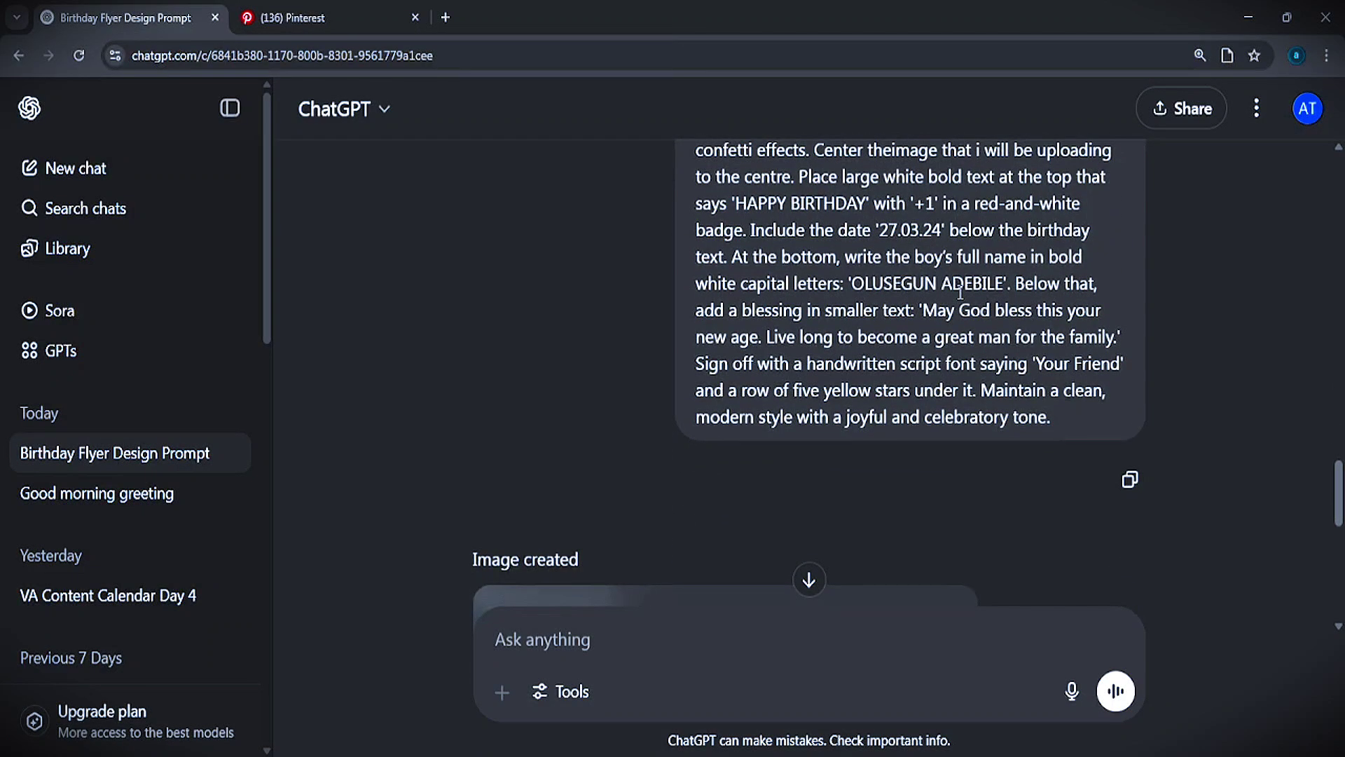
scroll(960, 291, down, 8)
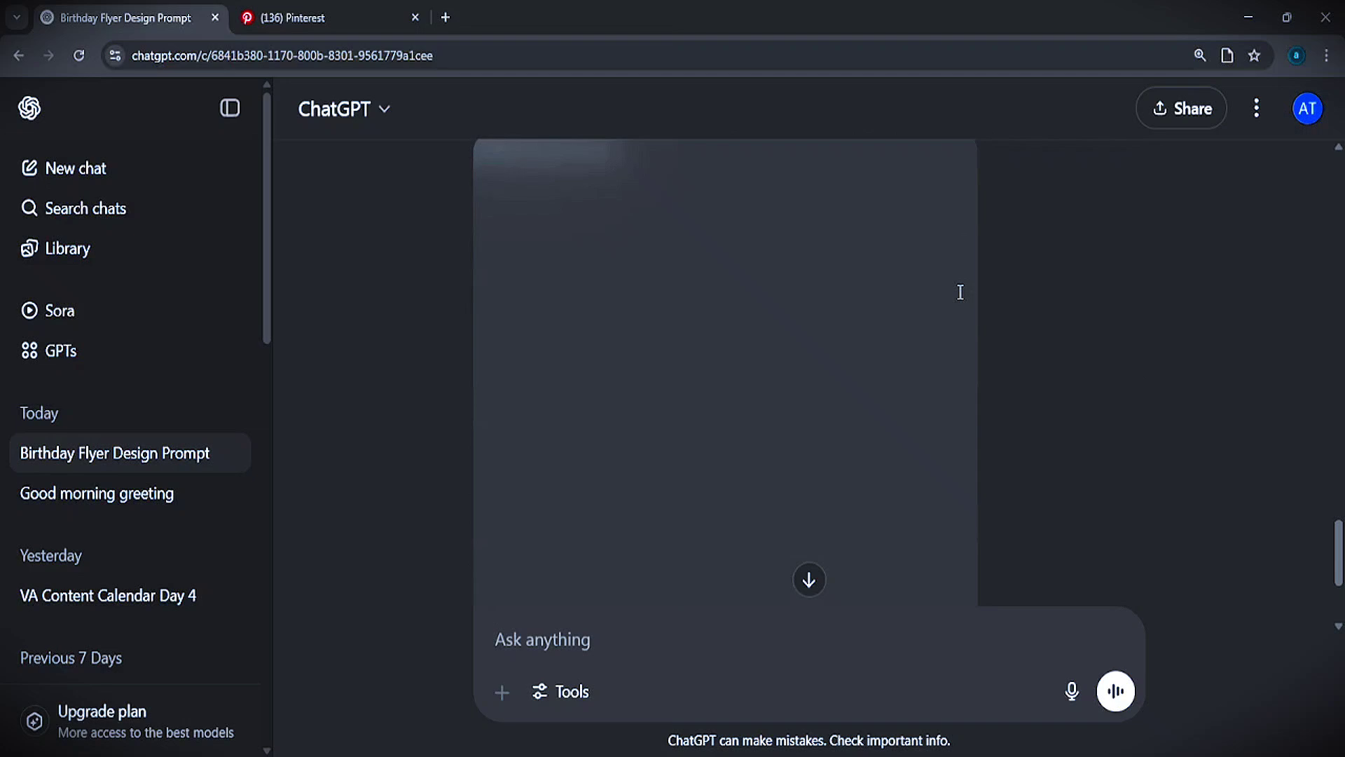
key(ctrl+minus)
key(ctrl+minus)
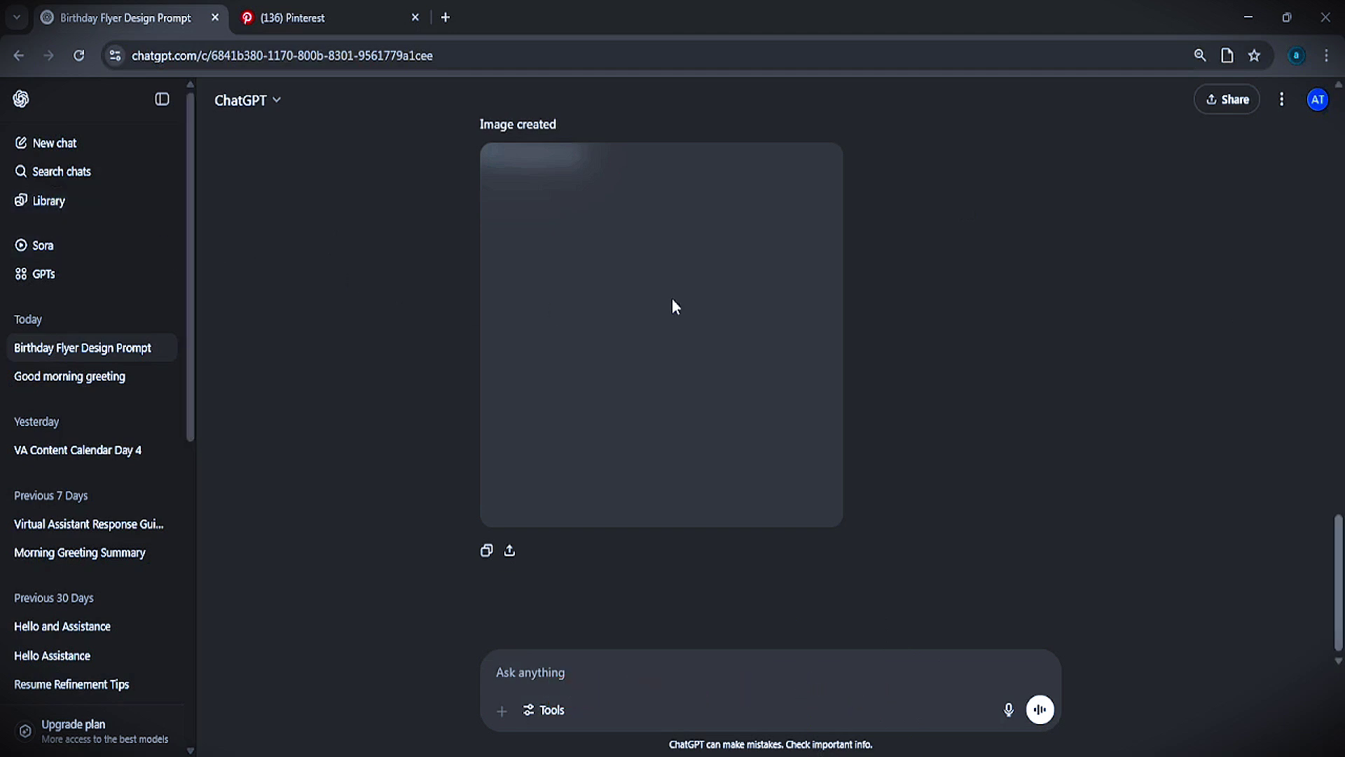
Go via the image Library back to the Birthday Flyer Design Prompt chat to view the finished flyer.
click(704, 314)
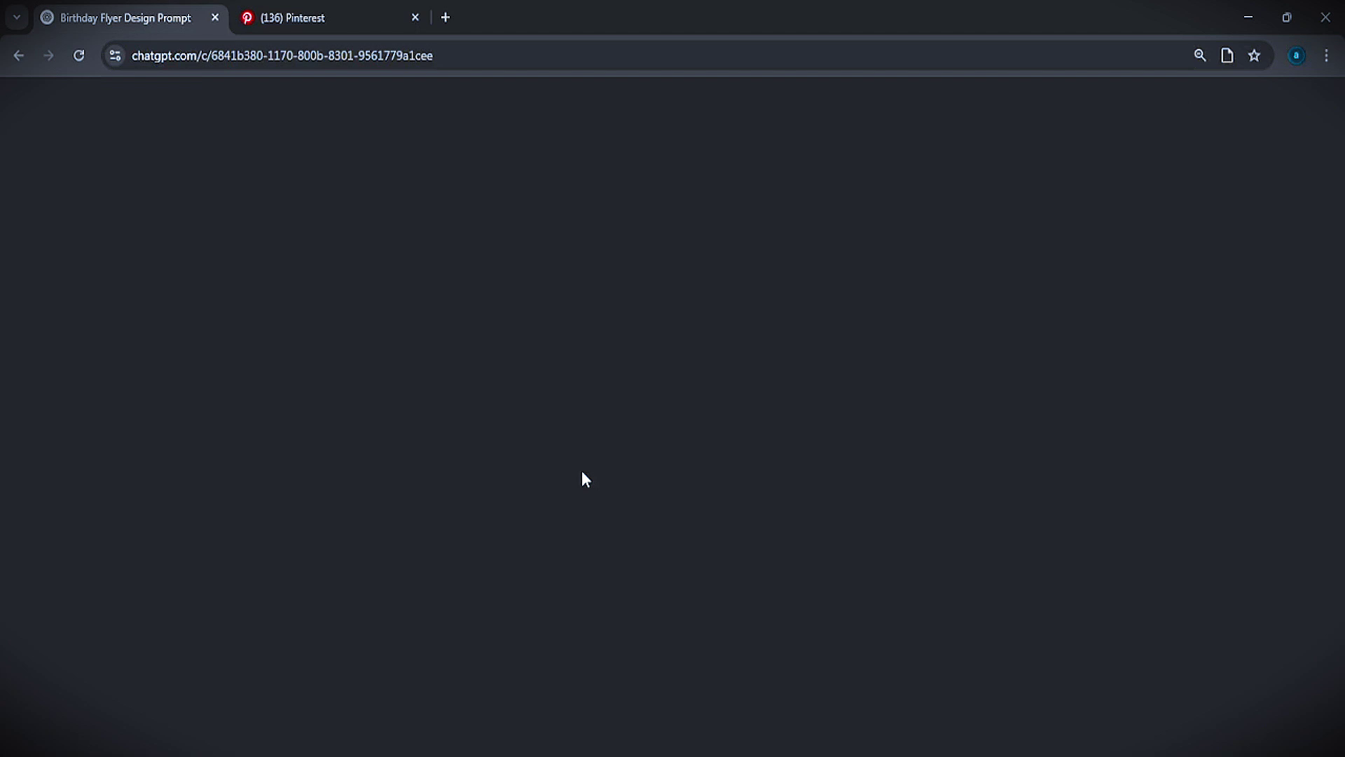
key(Escape)
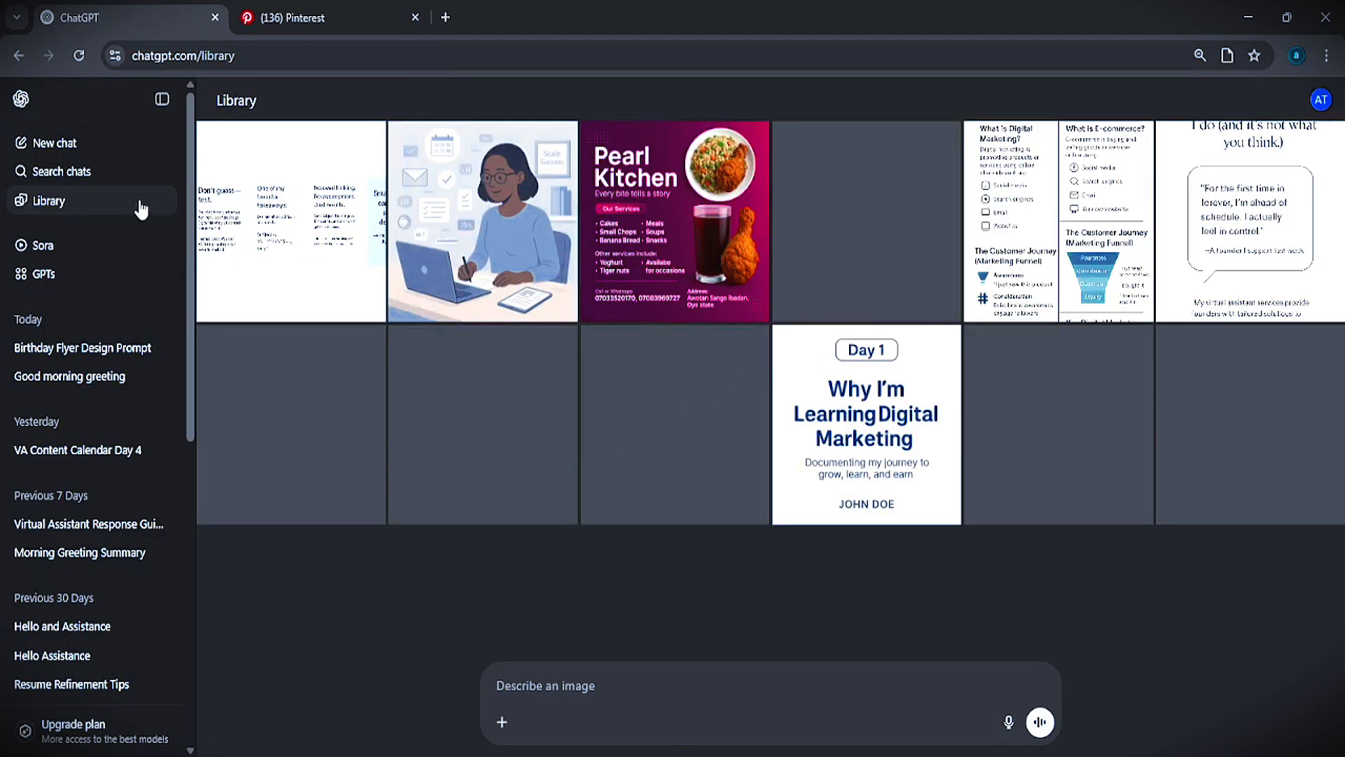
click(90, 349)
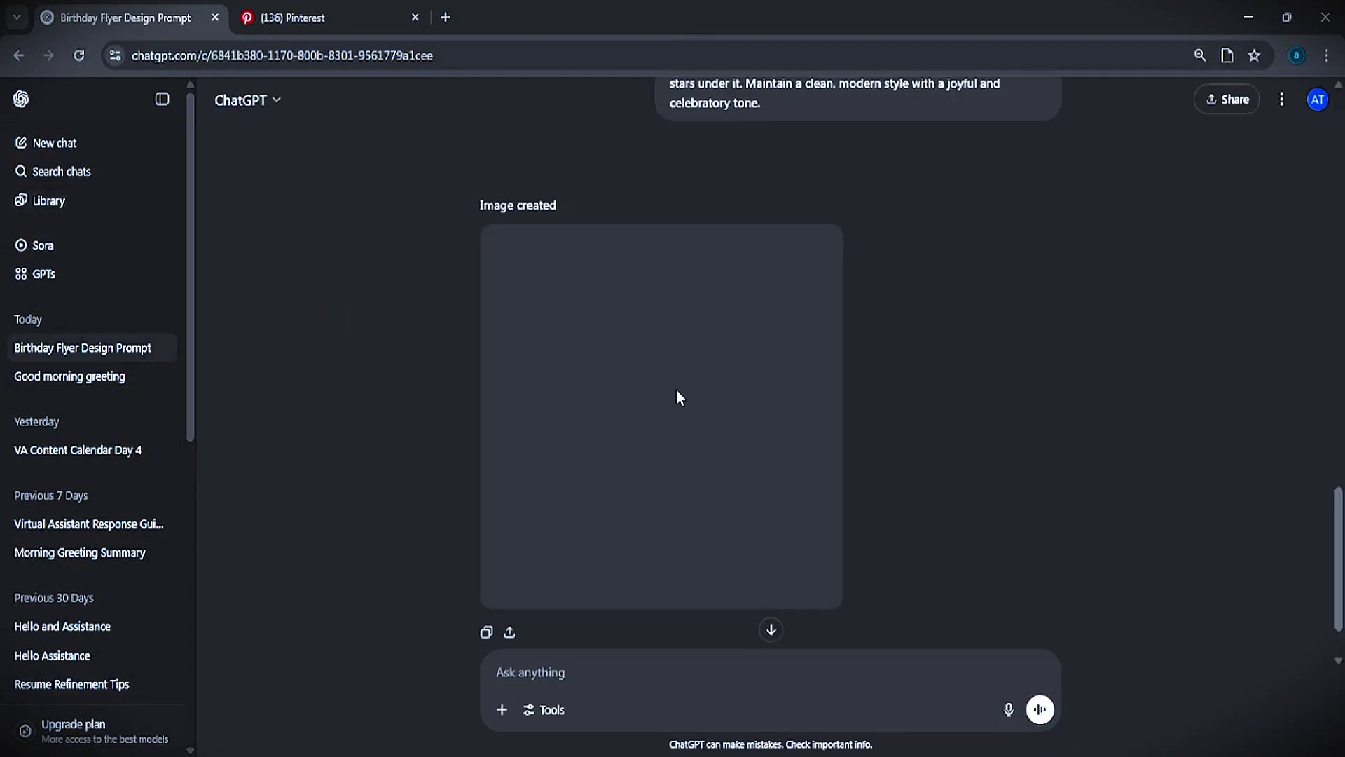
scroll(786, 510, down, 1)
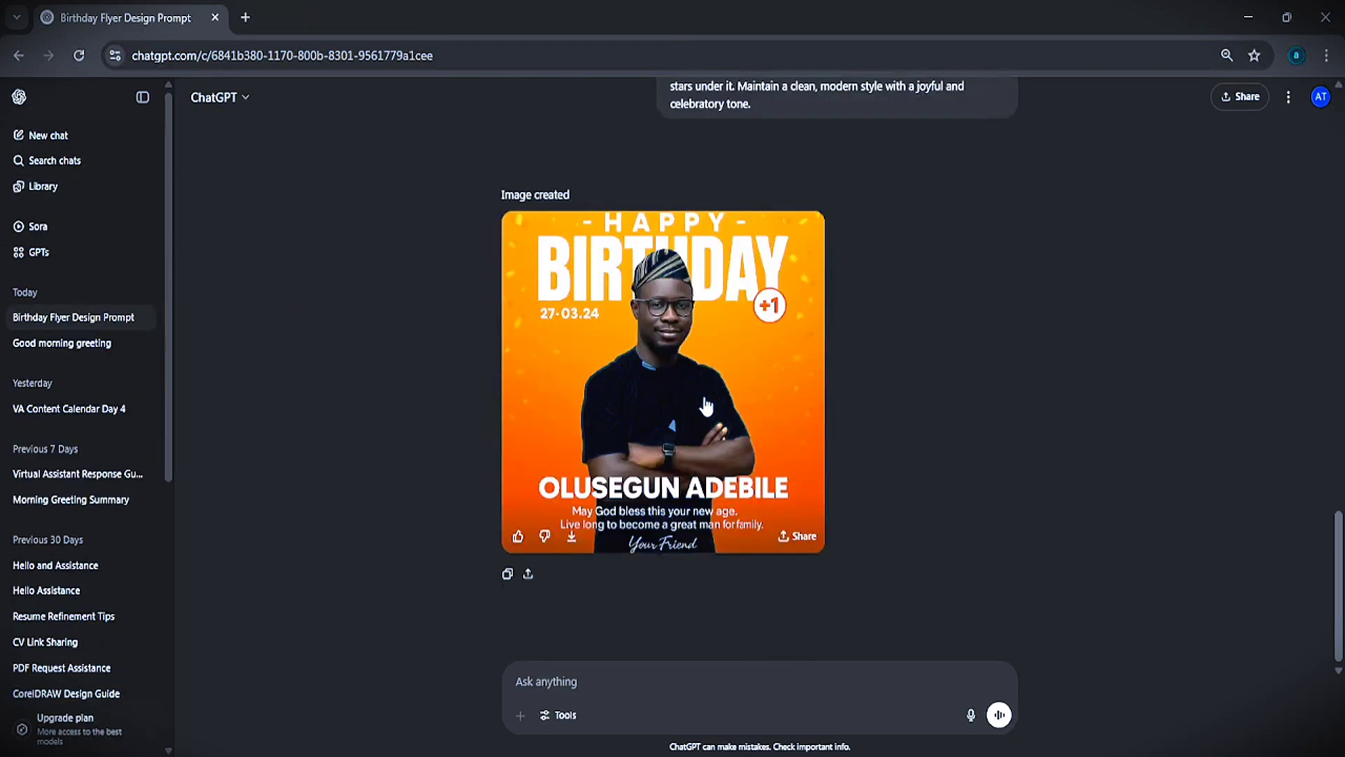
scroll(728, 398, up, 10)
scroll(729, 398, down, 10)
click(649, 436)
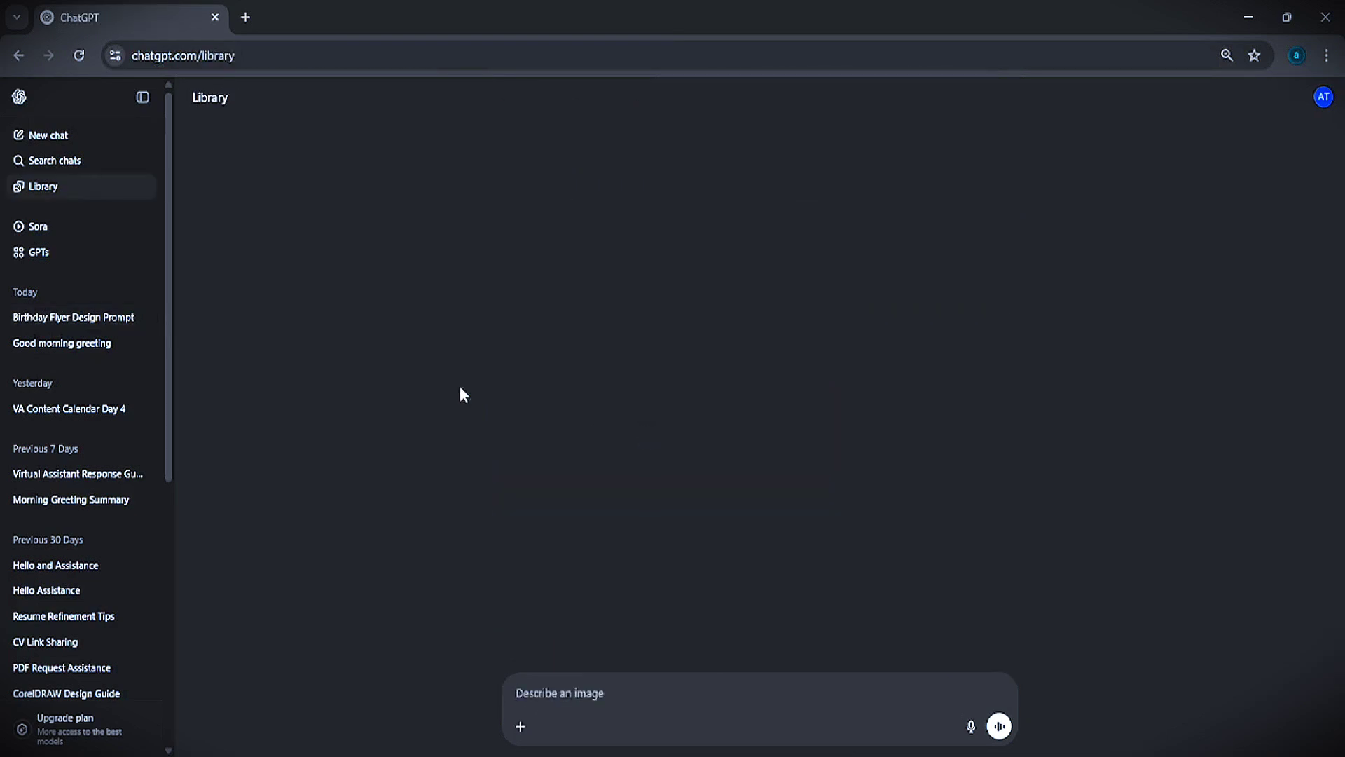
click(68, 323)
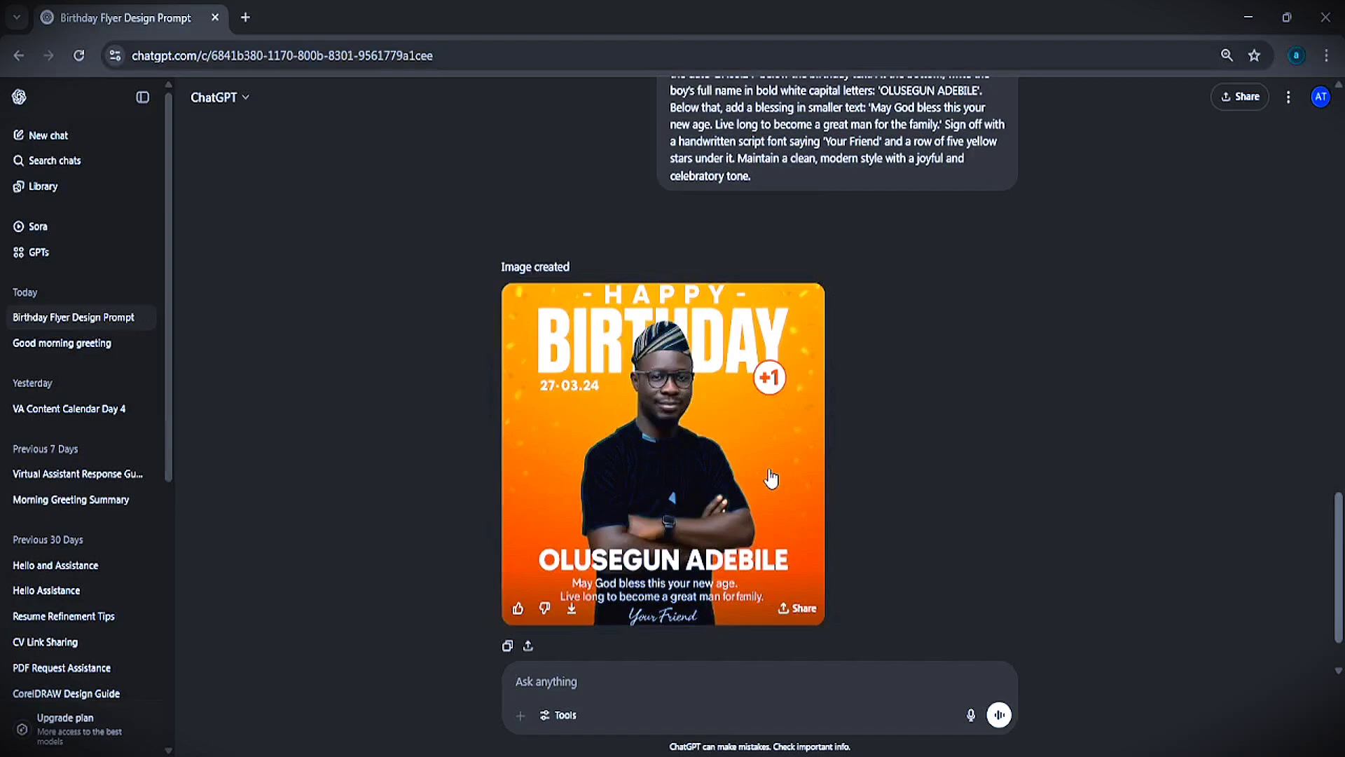
Open the orange HAPPY BIRTHDAY flyer full-size and download it.
click(720, 482)
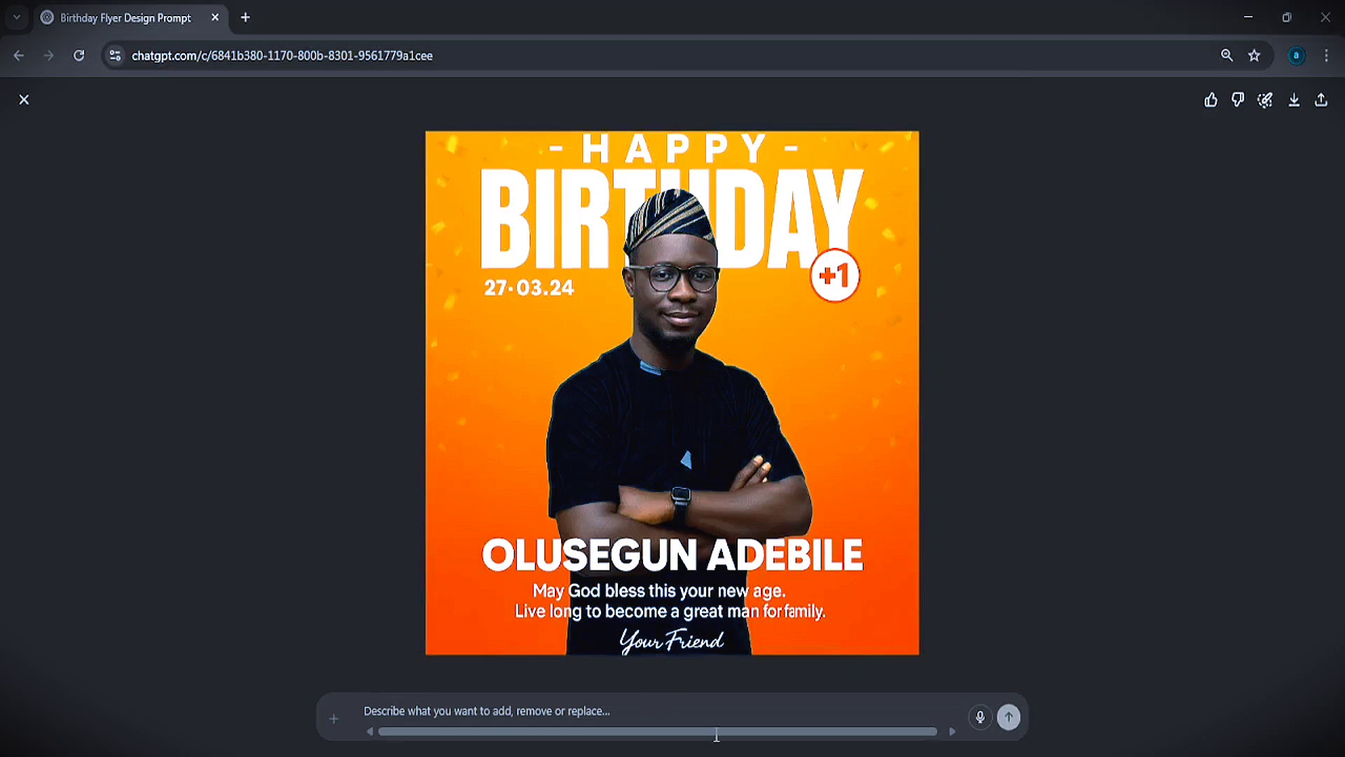
click(1294, 105)
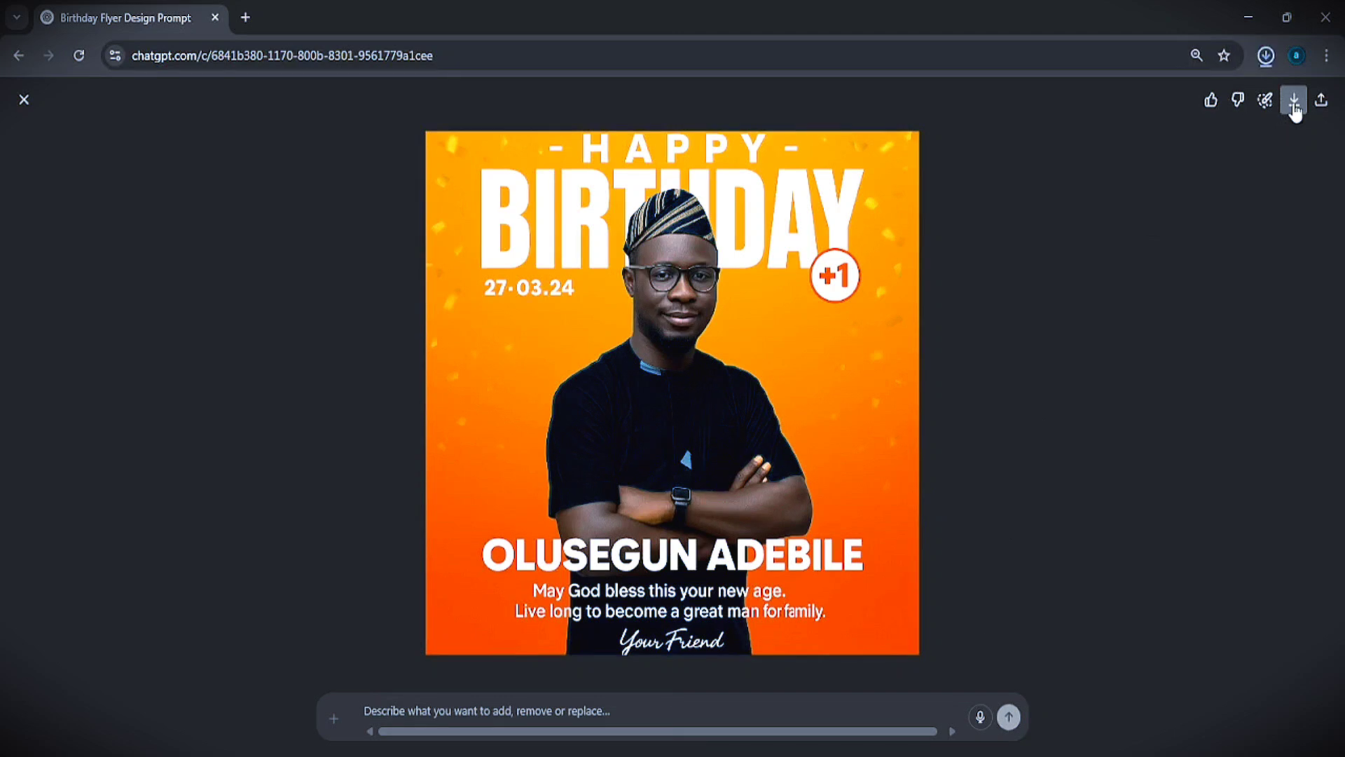